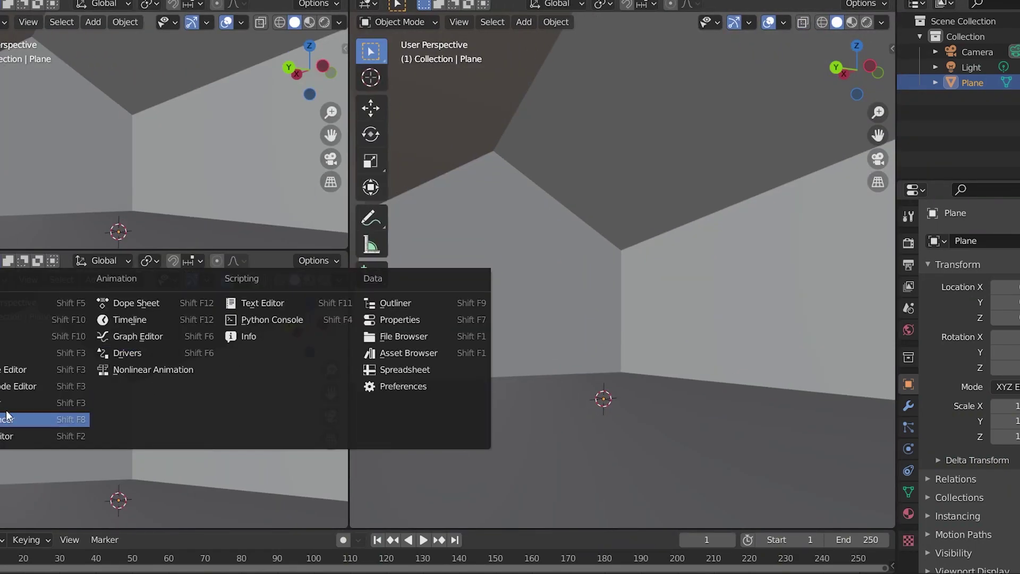
Step: Switch an area to the Shader Editor for node-based material editing
{"action": "left_click", "coordinate": [7, 417]}
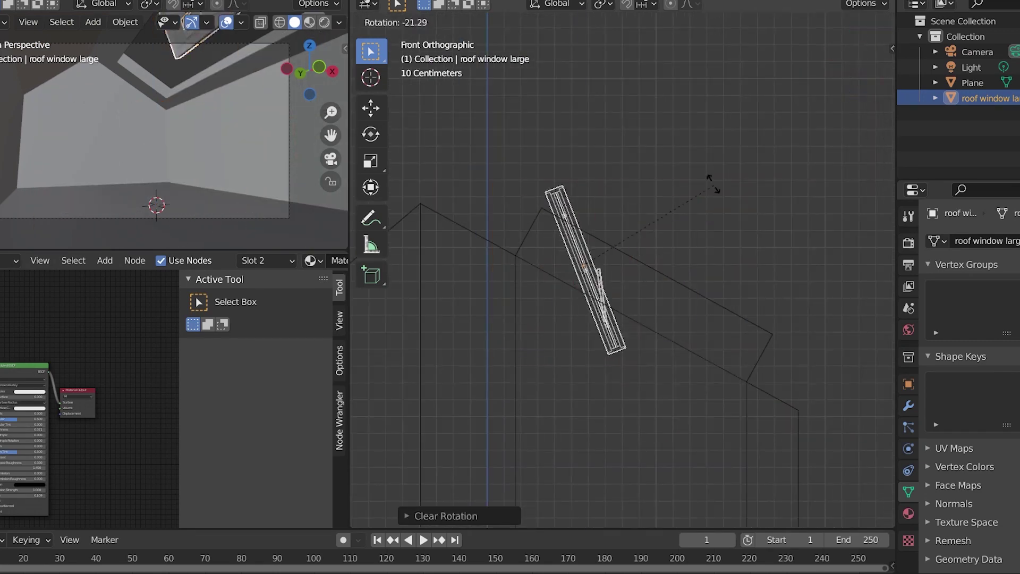
Step: Rotate the roof window 180° and choose a transform orientation for editing it
{"action": "left_click", "coordinate": [761, 275]}
{"action": "type", "text": "r180"}
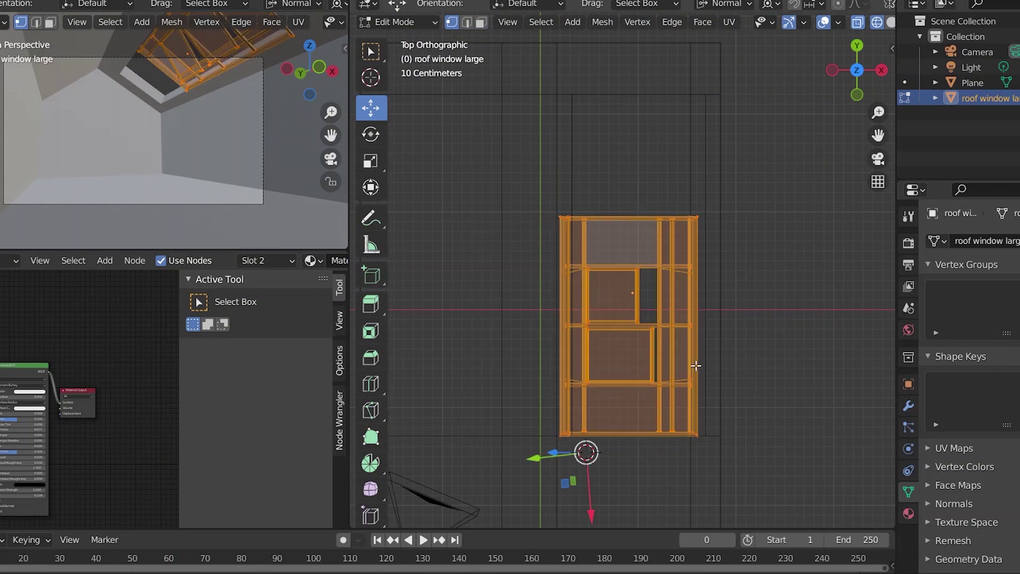
{"action": "key", "text": "comma"}
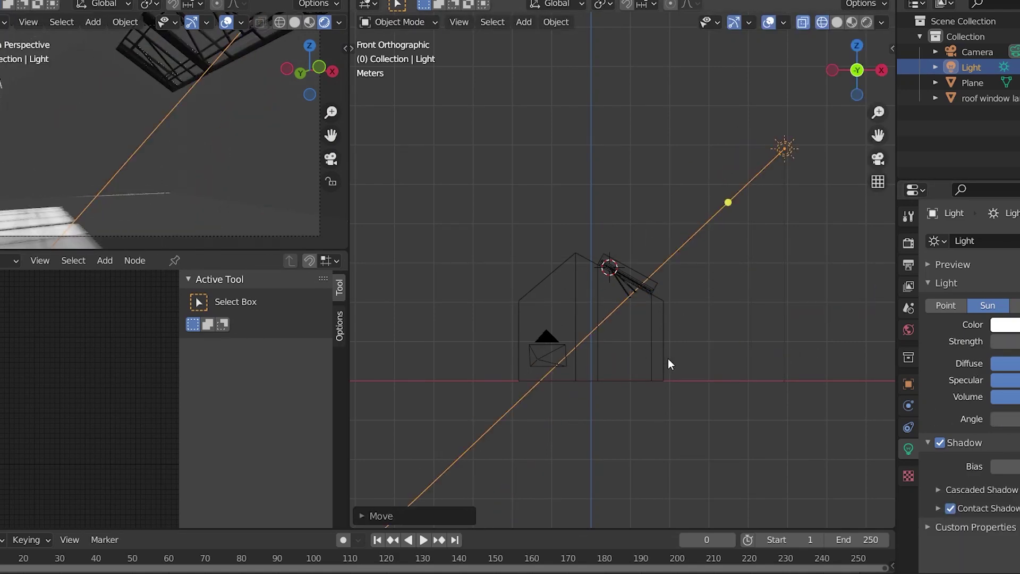
Step: Save as a new file in a new 'room interior scene' folder under buildings
{"action": "key", "text": "ctrl+shift+s"}
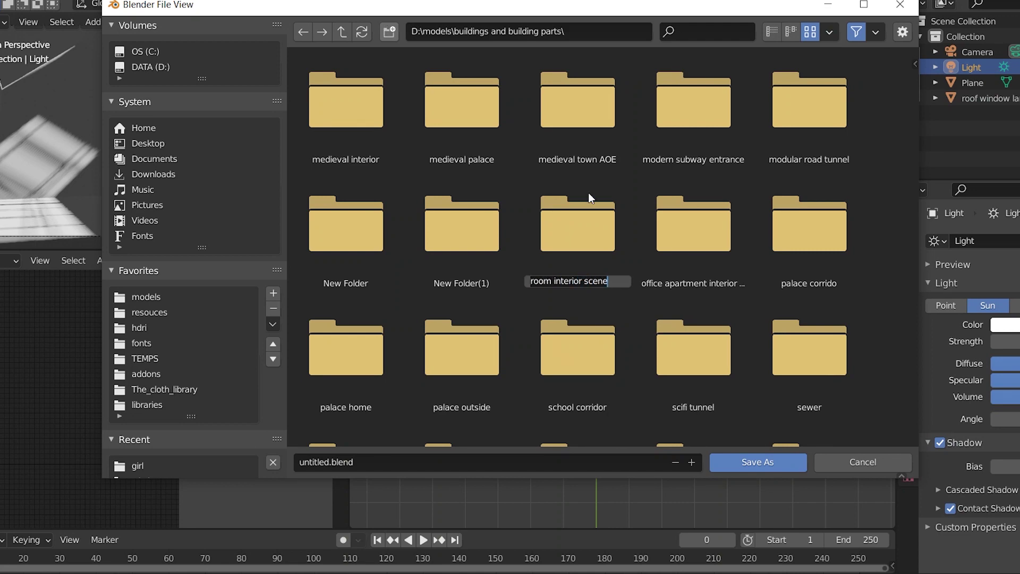
{"action": "key", "text": "Return"}
{"action": "key", "text": "Return"}
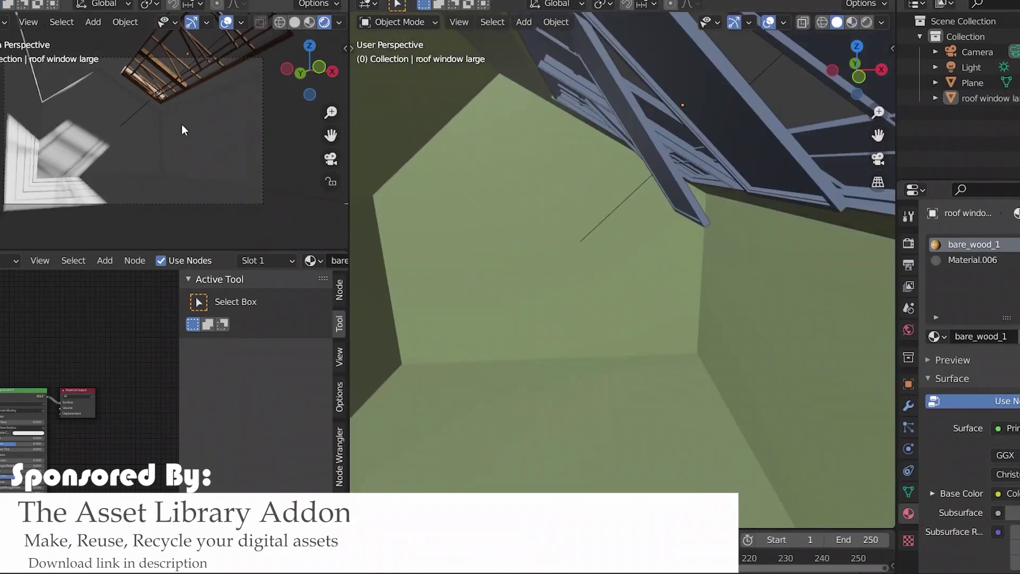
Step: Switch the render engine to Cycles and add a picture frame from the decals category
{"action": "left_click", "coordinate": [1009, 292]}
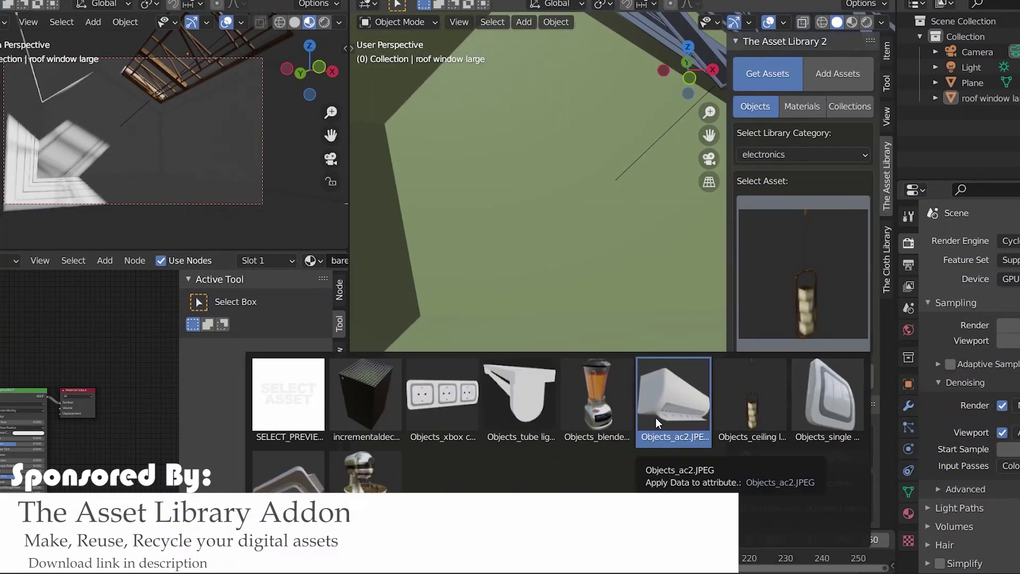
{"action": "left_click", "coordinate": [802, 154]}
{"action": "left_click", "coordinate": [785, 184]}
{"action": "left_click", "coordinate": [803, 265]}
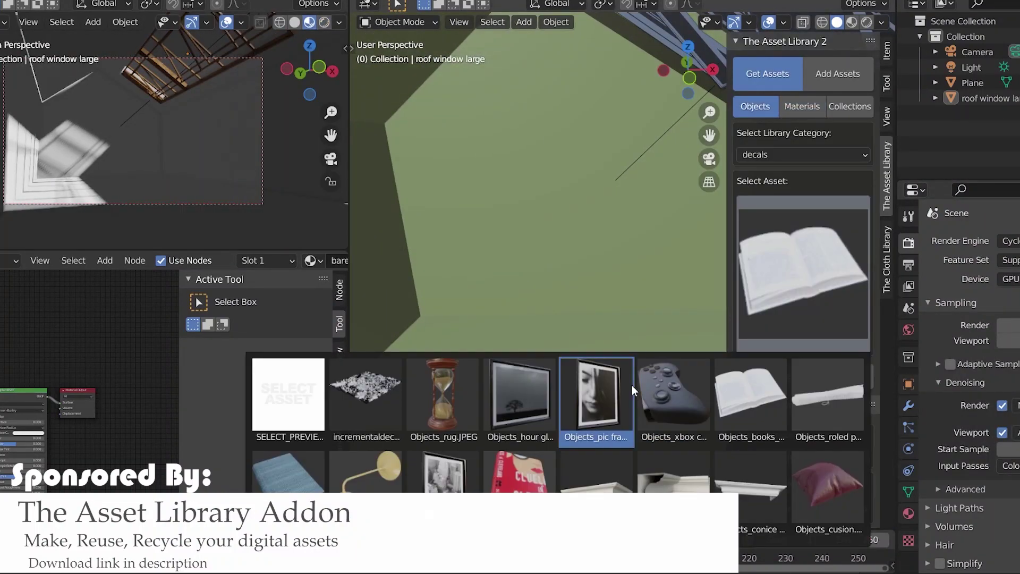
{"action": "left_click", "coordinate": [631, 385]}
{"action": "left_click", "coordinate": [802, 376]}
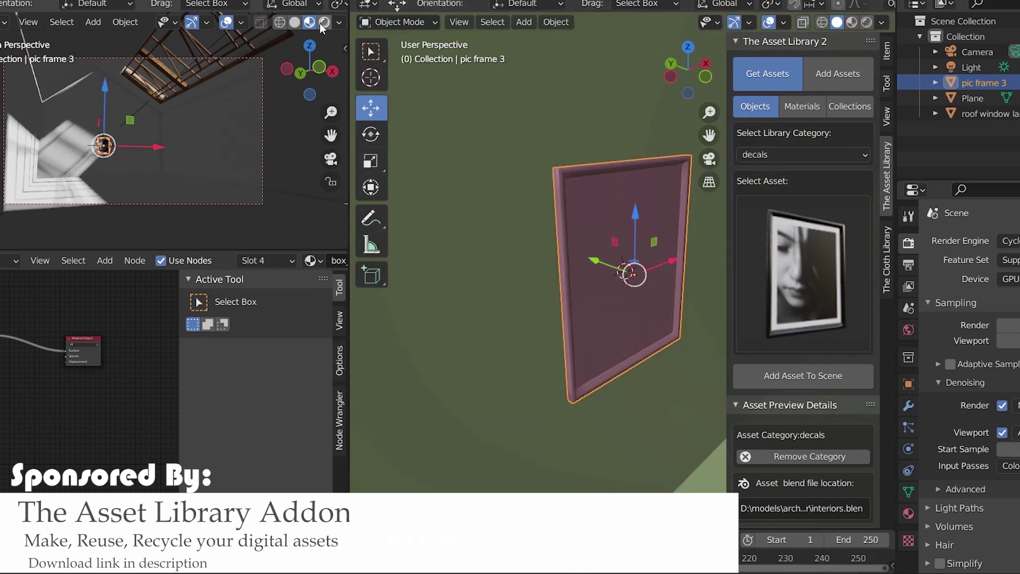
{"action": "left_click", "coordinate": [323, 22]}
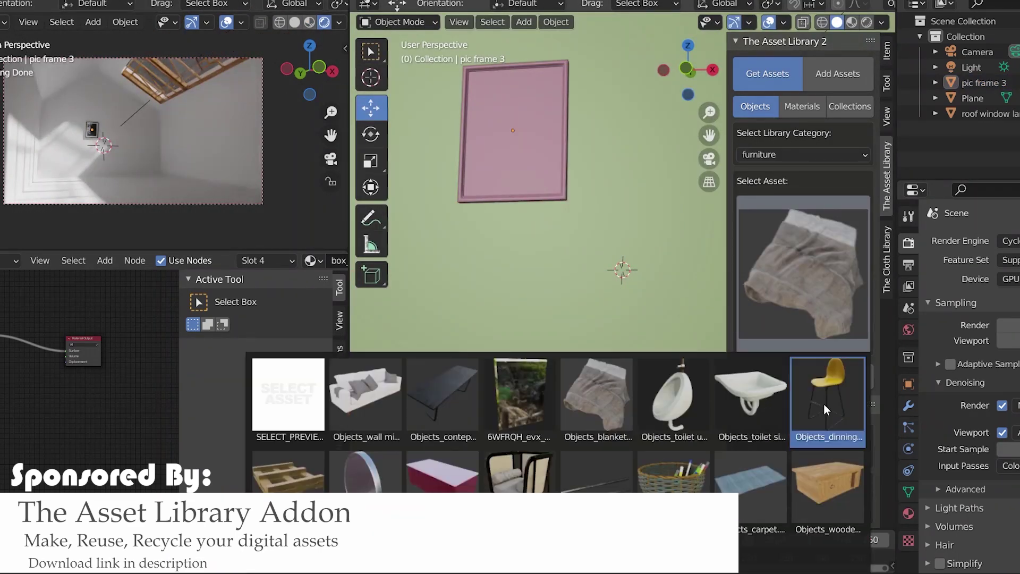
Step: Add the yellow dining chair and wooden pallet crates, rotating the crates into place
{"action": "left_click", "coordinate": [826, 409]}
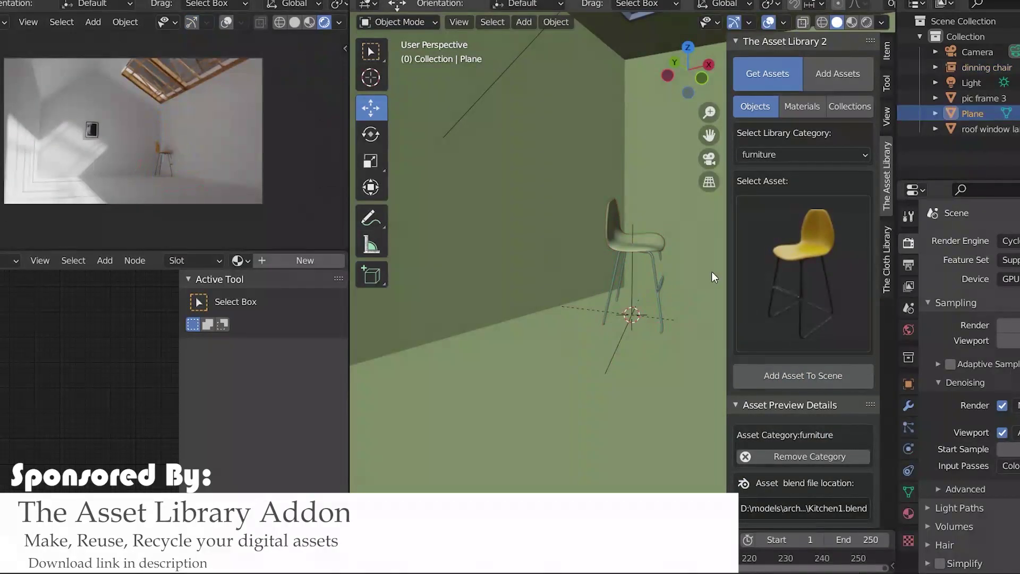
{"action": "left_click", "coordinate": [739, 342]}
{"action": "left_click", "coordinate": [310, 461]}
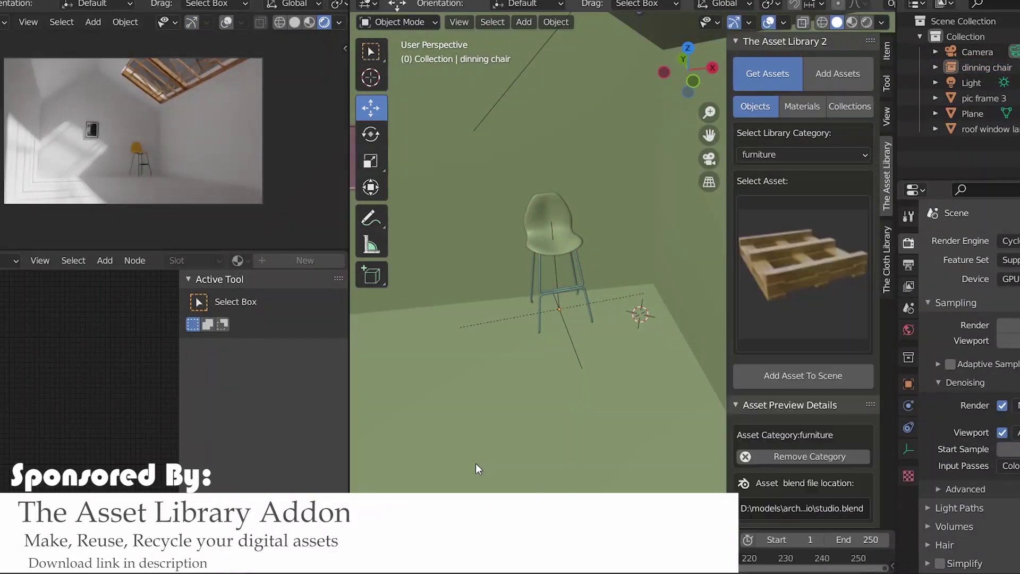
{"action": "key", "text": "KP_3"}
{"action": "key", "text": "r"}
{"action": "left_click", "coordinate": [645, 295]}
{"action": "key", "text": "KP_Decimal"}
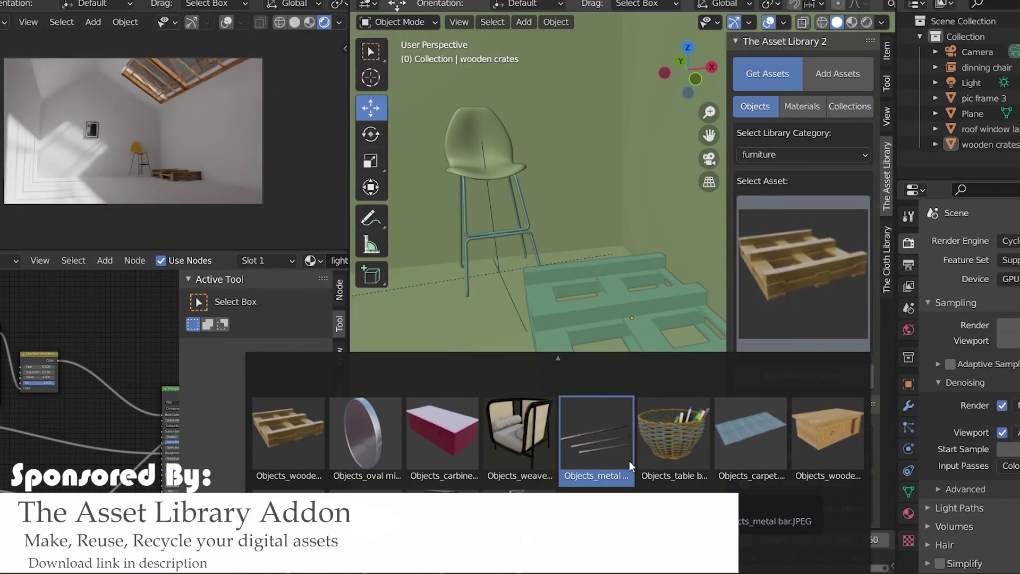
{"action": "scroll", "coordinate": [610, 464], "scroll_direction": "down", "scroll_amount": 1}
Step: Pick the top cabinets asset from the kitchen category
{"action": "left_click", "coordinate": [802, 154]}
{"action": "left_click", "coordinate": [788, 256]}
{"action": "left_click", "coordinate": [802, 154]}
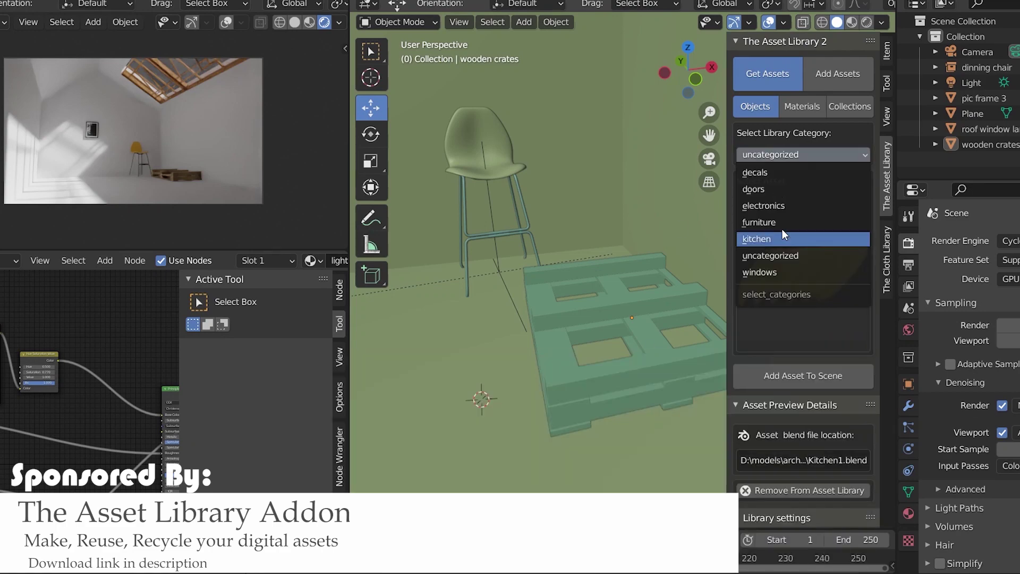
{"action": "left_click", "coordinate": [782, 239]}
{"action": "left_click", "coordinate": [779, 269]}
{"action": "left_click", "coordinate": [435, 385]}
Step: In front wireframe view, move the cabinet's vertices along X in Edit Mode
{"action": "key", "text": "KP_Decimal"}
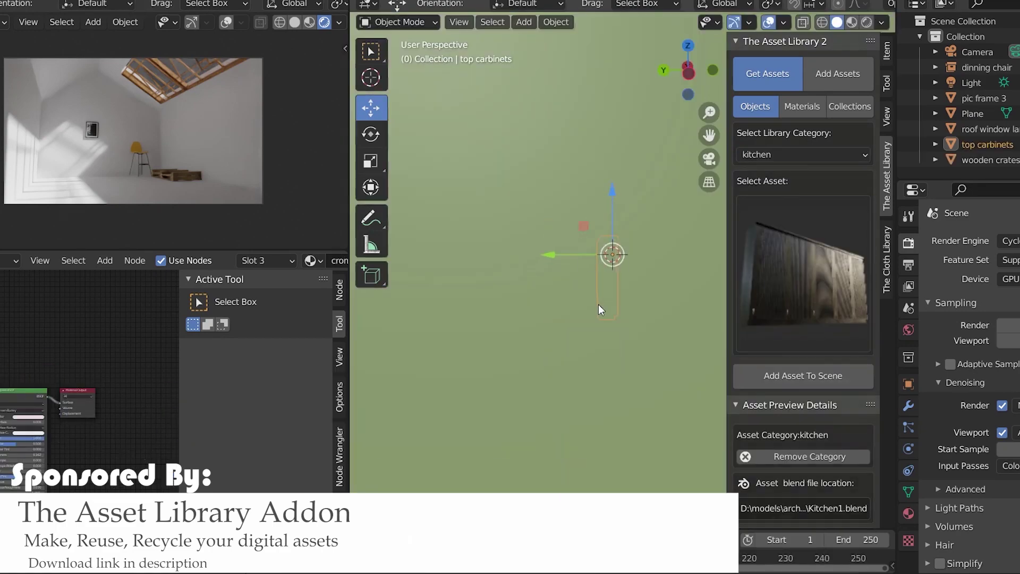
{"action": "mouse_move", "coordinate": [598, 308]}
{"action": "middle_mouse_down"}
{"action": "mouse_move", "coordinate": [637, 239]}
{"action": "mouse_move", "coordinate": [655, 228]}
{"action": "middle_mouse_up"}
{"action": "scroll", "coordinate": [638, 239], "scroll_direction": "down", "scroll_amount": 3}
{"action": "key", "text": "KP_1"}
{"action": "key", "text": "shift+z"}
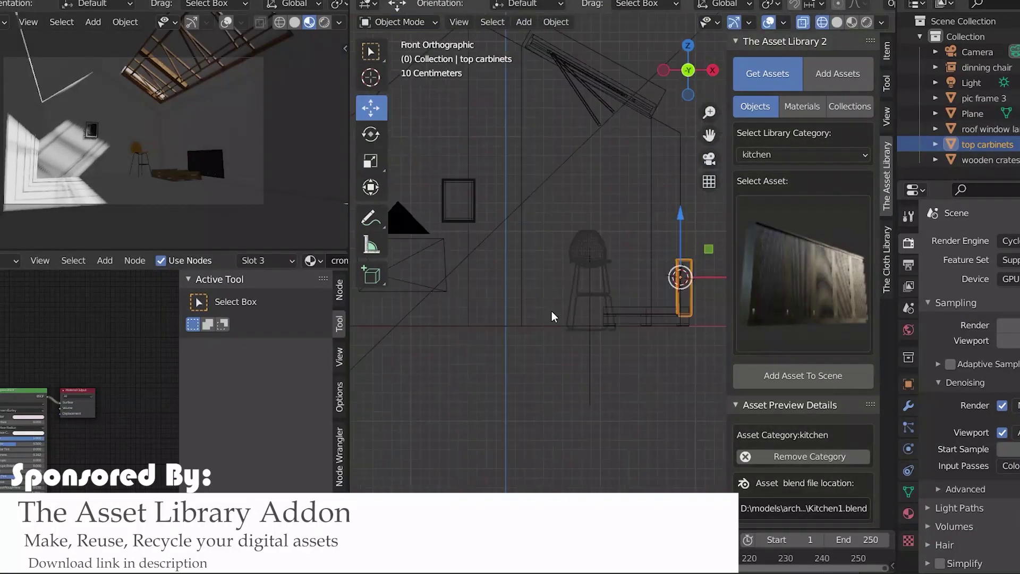
{"action": "key", "text": "Tab"}
{"action": "left_click", "coordinate": [531, 273]}
{"action": "key", "text": "g"}
{"action": "key", "text": "x"}
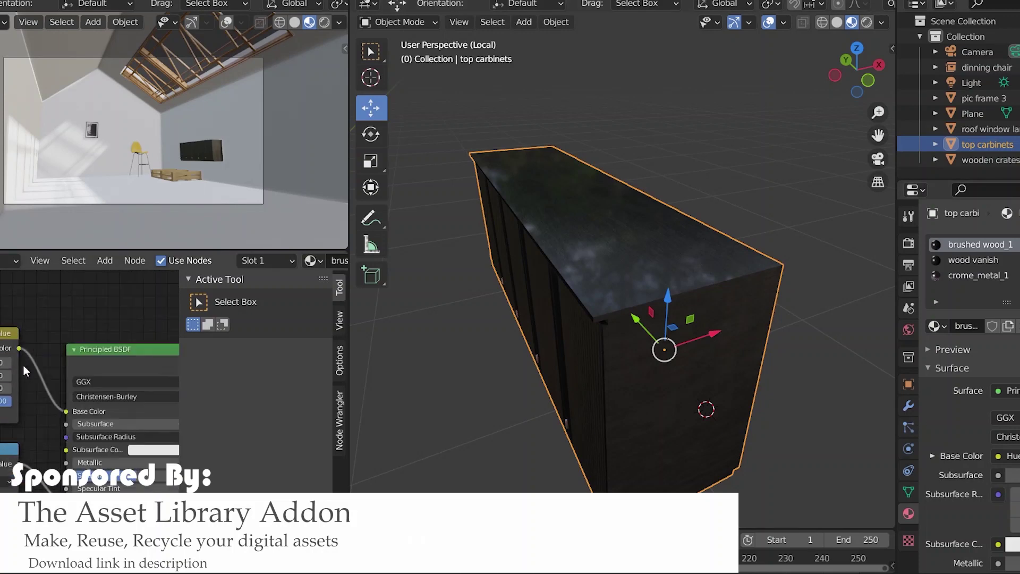
{"action": "middle_click_drag", "start_coordinate": [699, 254], "coordinate": [941, 246]}
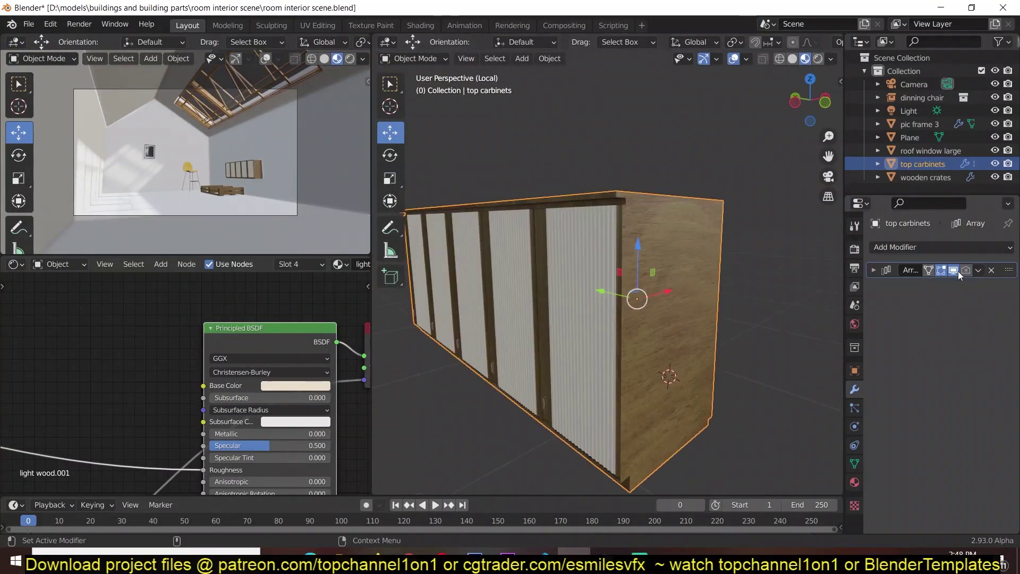
Step: Add a Mirror modifier, scale the side panel along X and show the Array copies
{"action": "left_click", "coordinate": [941, 247]}
{"action": "left_click", "coordinate": [798, 424]}
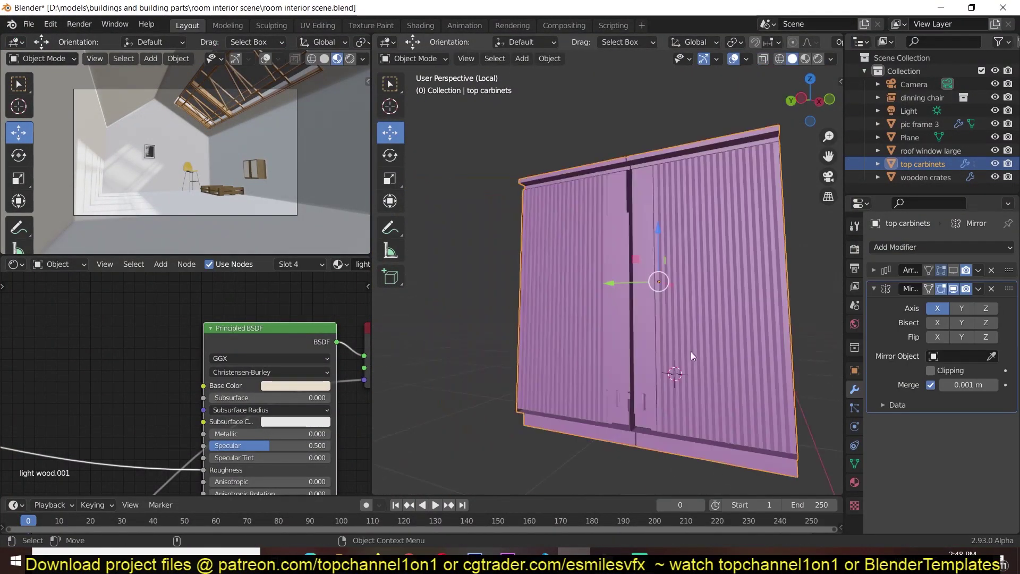
{"action": "middle_click_drag", "start_coordinate": [585, 304], "coordinate": [457, 403]}
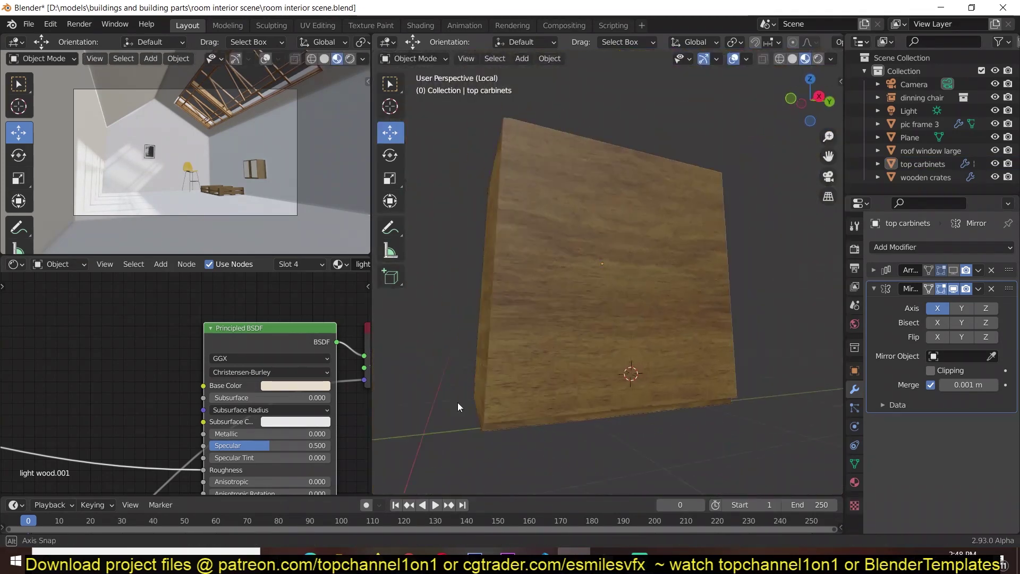
{"action": "key", "text": "Tab"}
{"action": "key", "text": "ctrl+l"}
{"action": "key", "text": "s"}
{"action": "key", "text": "x"}
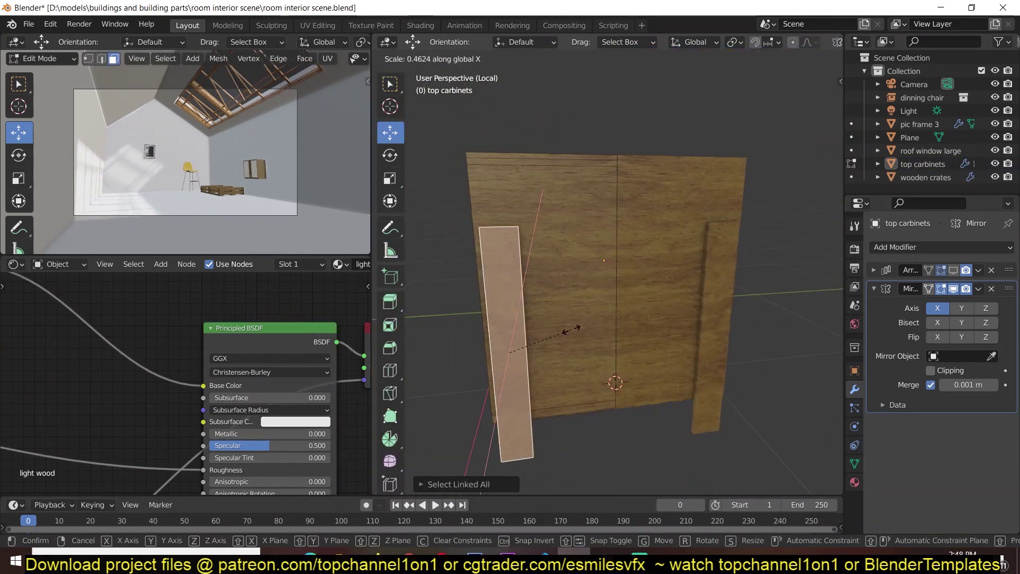
{"action": "left_click", "coordinate": [953, 405]}
Step: Move the cabinet row onto the wall and switch to a top wireframe view
{"action": "key", "text": "KP_Divide"}
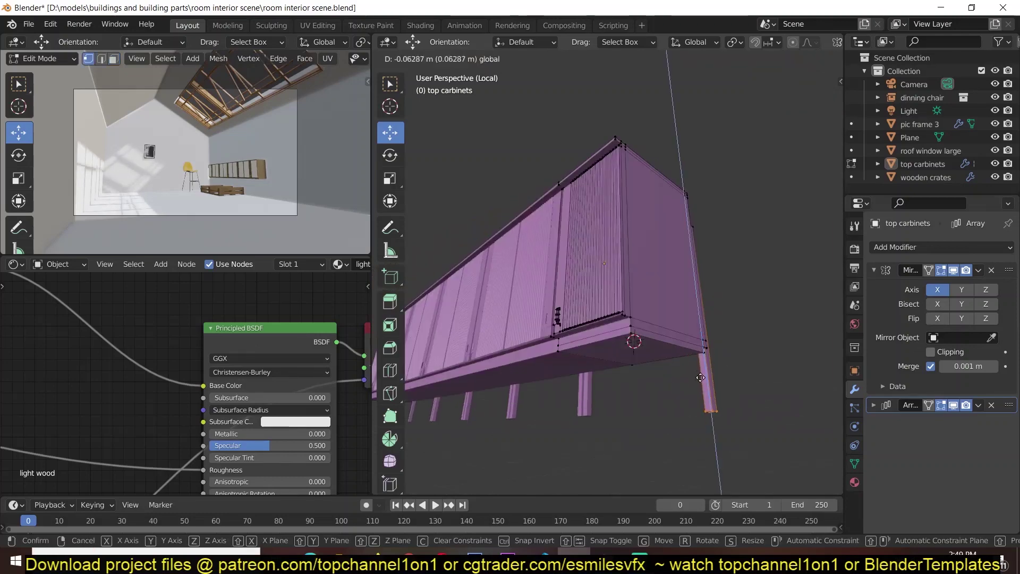
{"action": "key", "text": "KP_1"}
{"action": "key", "text": "g"}
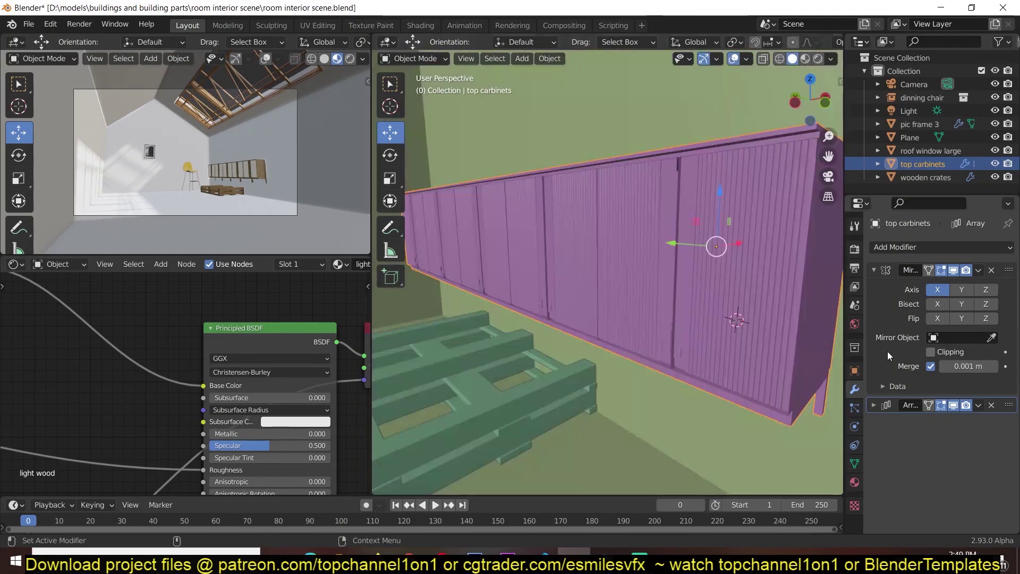
{"action": "left_click", "coordinate": [760, 388]}
{"action": "left_click", "coordinate": [349, 58]}
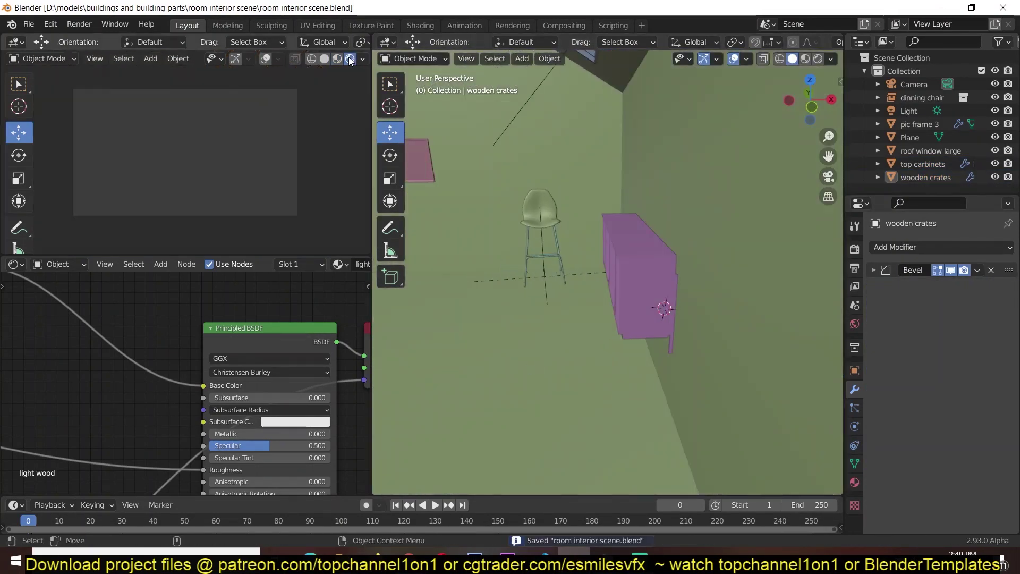
{"action": "key", "text": "shift+z"}
{"action": "key", "text": "KP_7"}
Step: Rotate the area light into the roof window opening and save the scene
{"action": "key", "text": "r"}
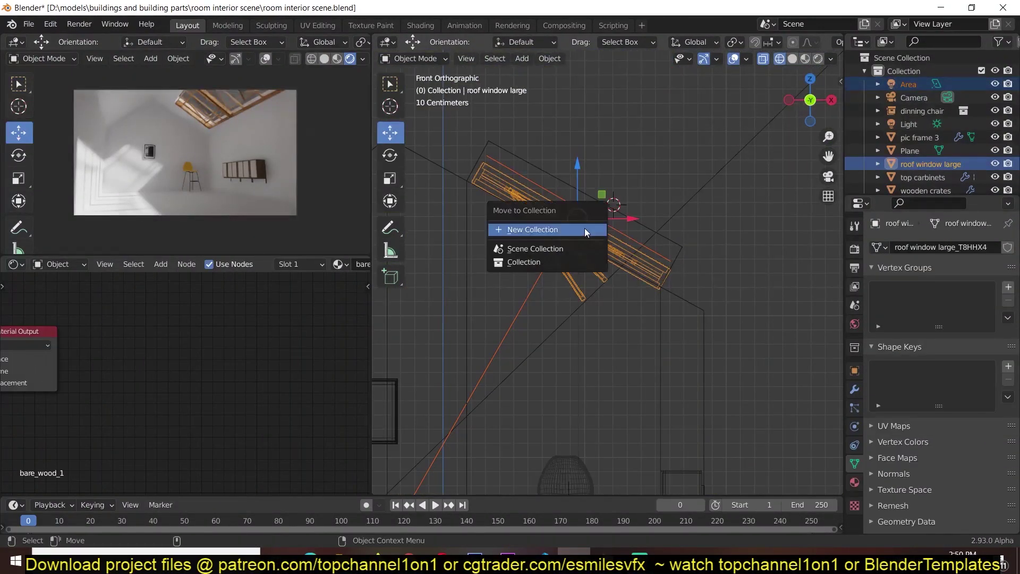
{"action": "left_click", "coordinate": [338, 59]}
{"action": "left_click", "coordinate": [649, 158]}
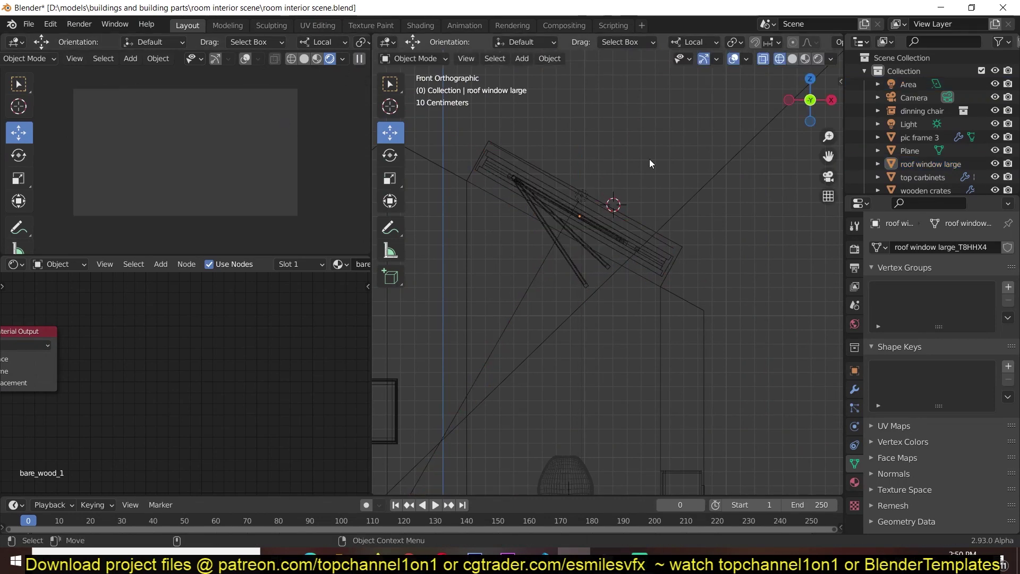
{"action": "key", "text": "ctrl+s"}
{"action": "left_click", "coordinate": [346, 59]}
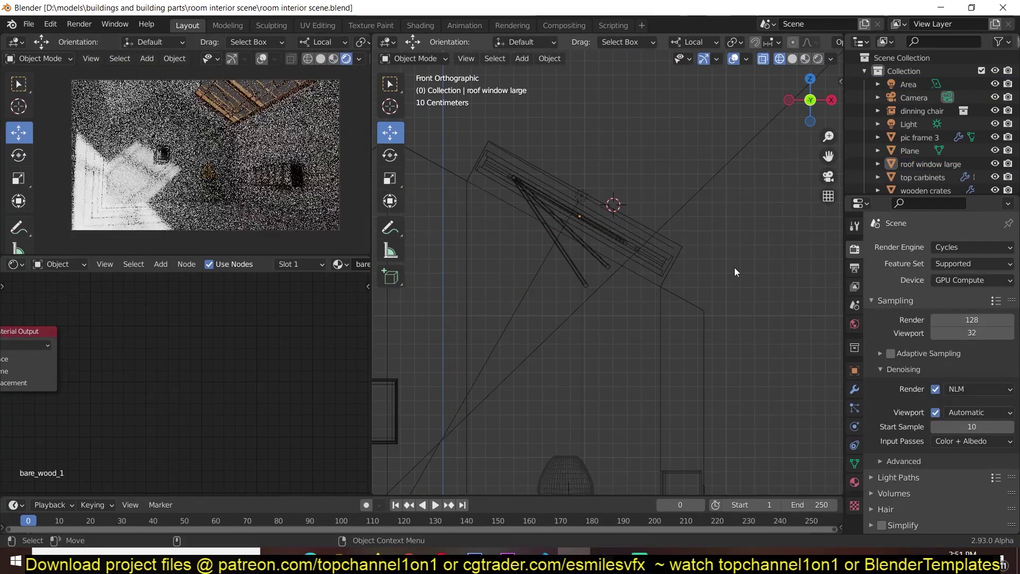
Step: Inspect the roof window large object's materials and orbit around the room
{"action": "left_click", "coordinate": [667, 263]}
{"action": "left_click", "coordinate": [854, 482]}
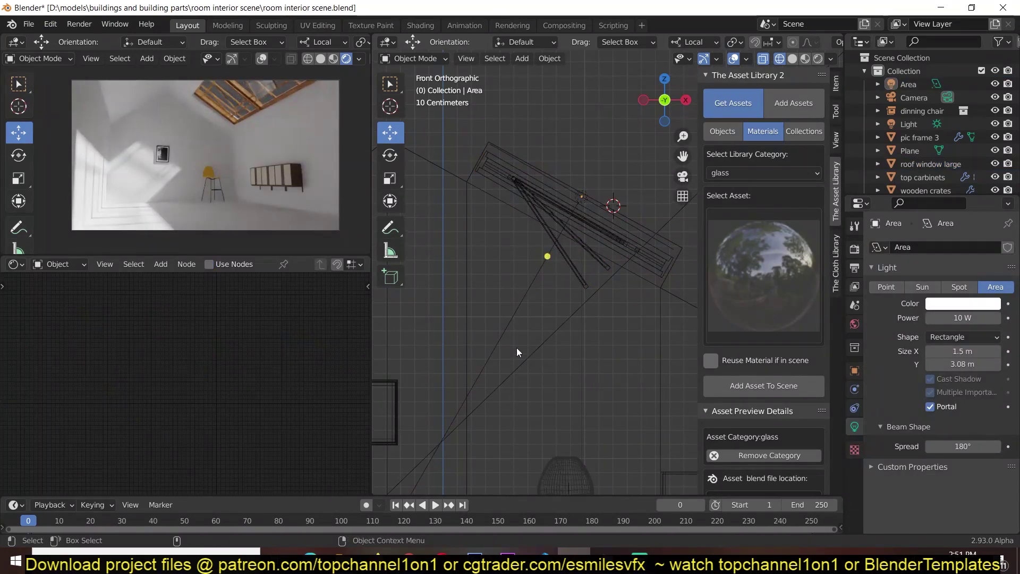
{"action": "key", "text": "n"}
{"action": "middle_click_drag", "start_coordinate": [528, 356], "coordinate": [557, 370]}
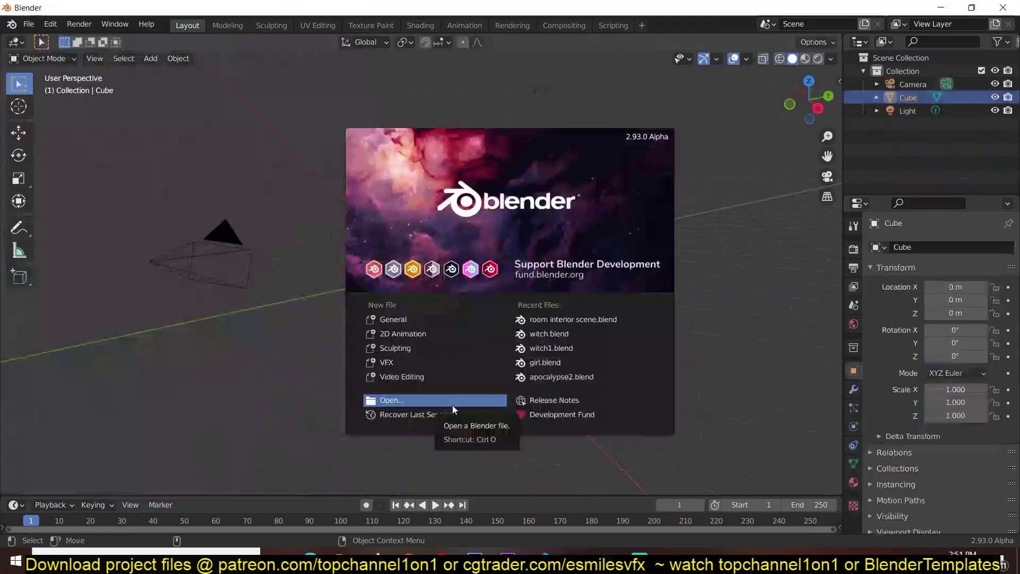
{"action": "left_click", "coordinate": [451, 405]}
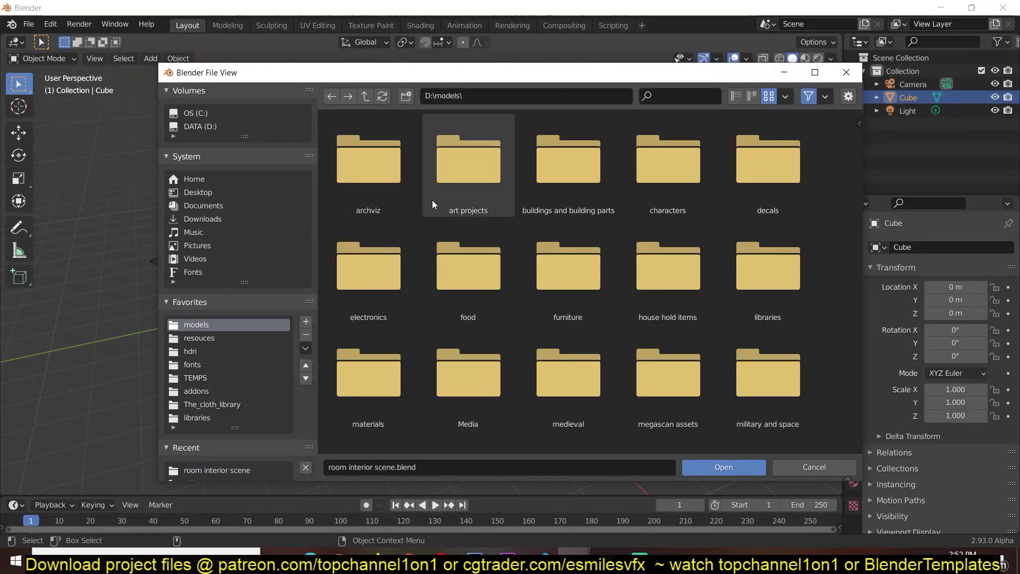
Step: Open chairs.blend from the aechmodel vol-1 chairs folder and show the asset library panel
{"action": "left_click", "coordinate": [391, 195]}
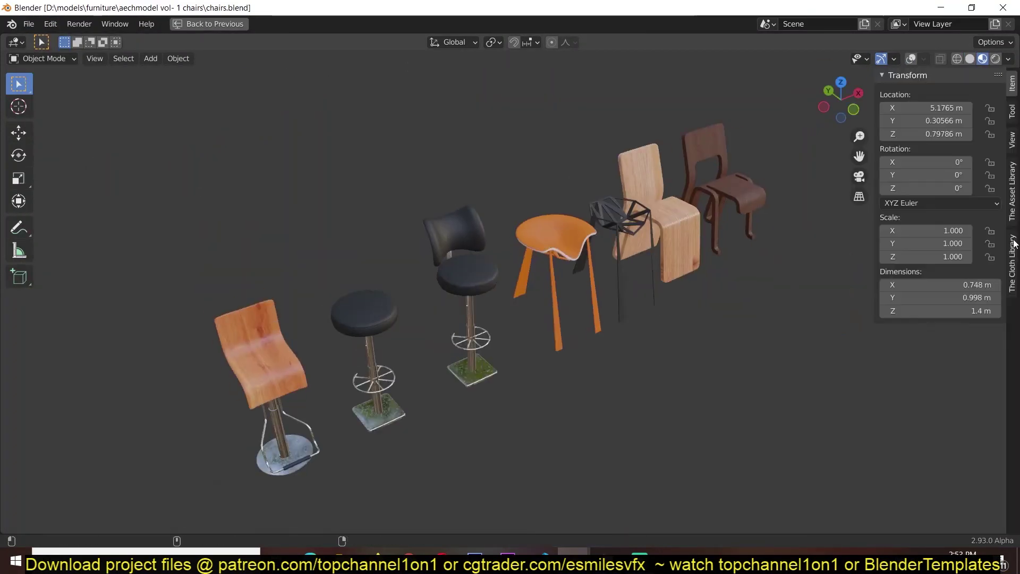
{"action": "left_click", "coordinate": [1012, 202]}
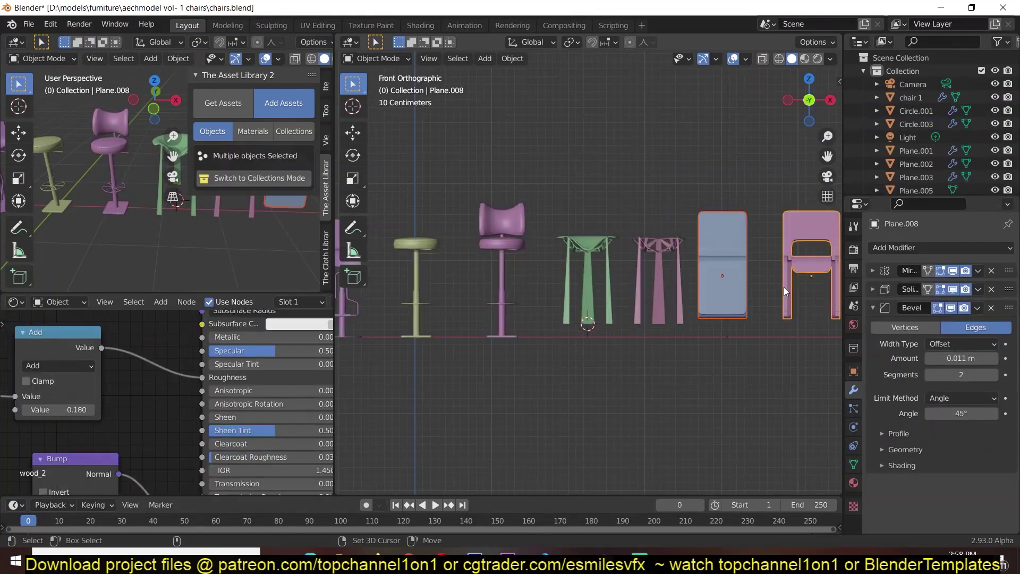
Step: Move the two selected chairs upward
{"action": "left_click_drag", "start_coordinate": [785, 291], "coordinate": [790, 253]}
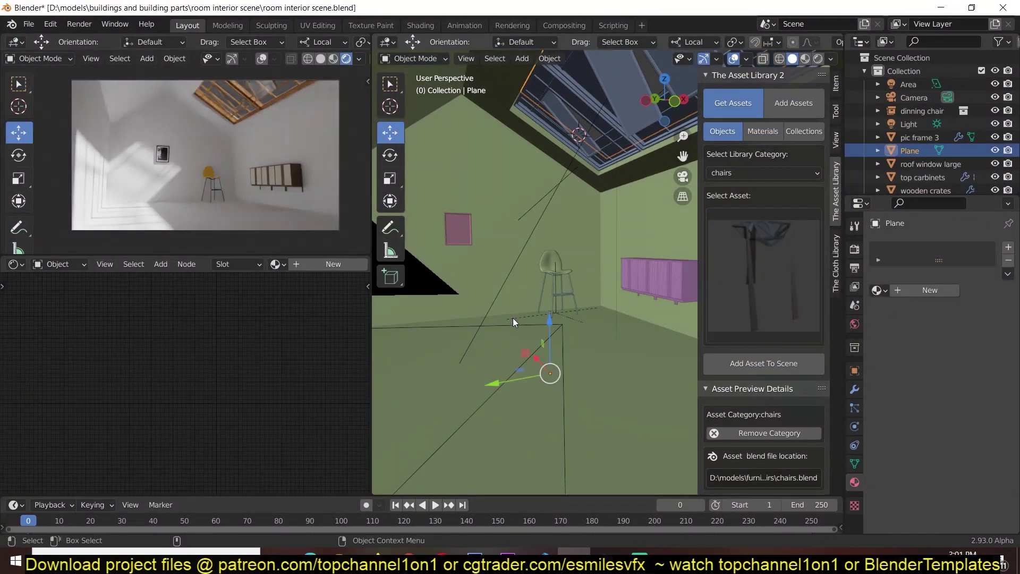
Step: Add the bar stool, rotate it around Z, and save the scene
{"action": "left_click", "coordinate": [763, 276]}
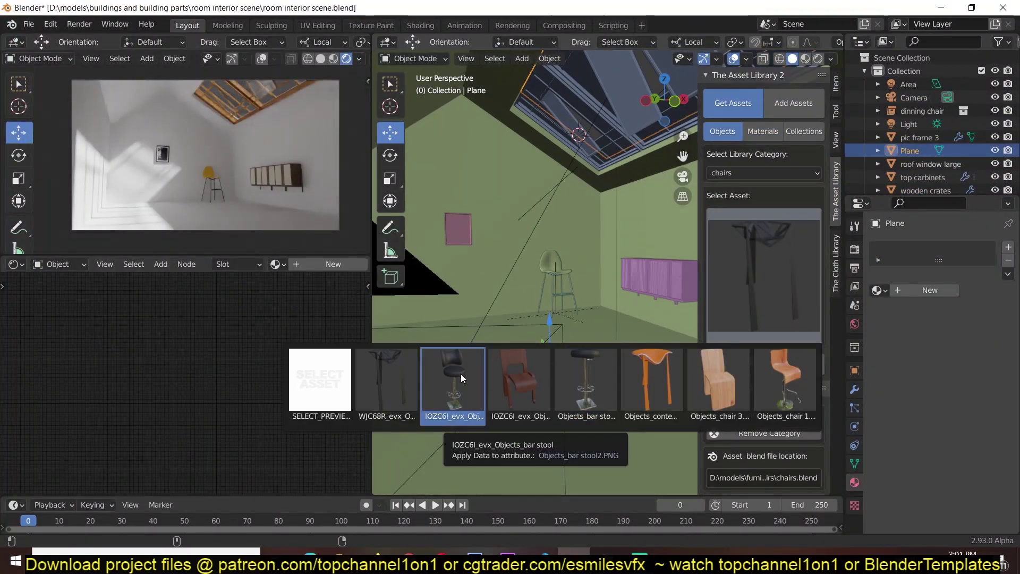
{"action": "left_click", "coordinate": [461, 374]}
{"action": "left_click", "coordinate": [763, 363]}
{"action": "key", "text": "KP_1"}
{"action": "key", "text": "r"}
{"action": "key", "text": "z"}
{"action": "key", "text": "z"}
{"action": "left_click", "coordinate": [471, 412]}
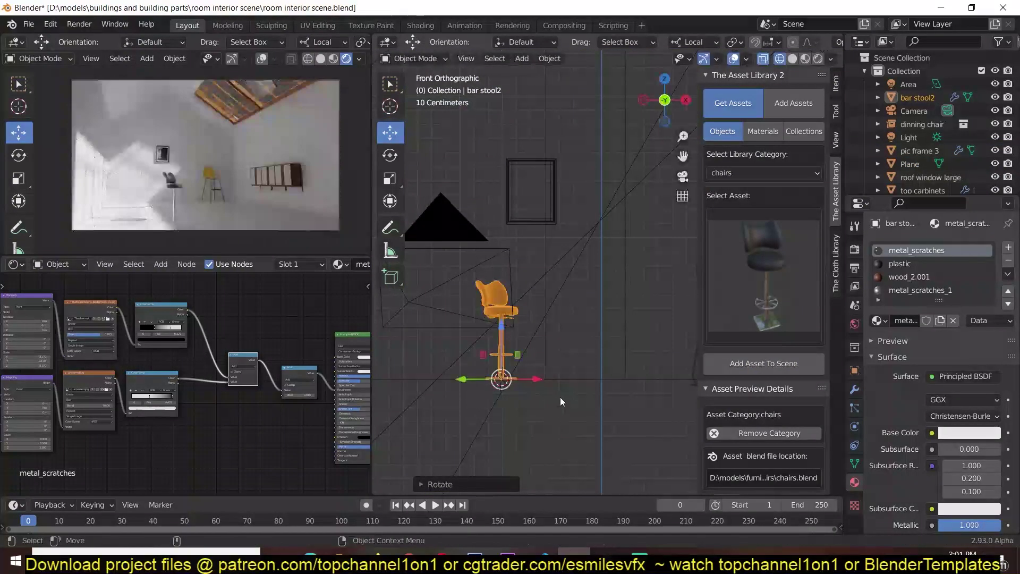
{"action": "key", "text": "KP_Decimal"}
{"action": "middle_click_drag", "start_coordinate": [575, 327], "coordinate": [691, 223]}
{"action": "key", "text": "ctrl+s"}
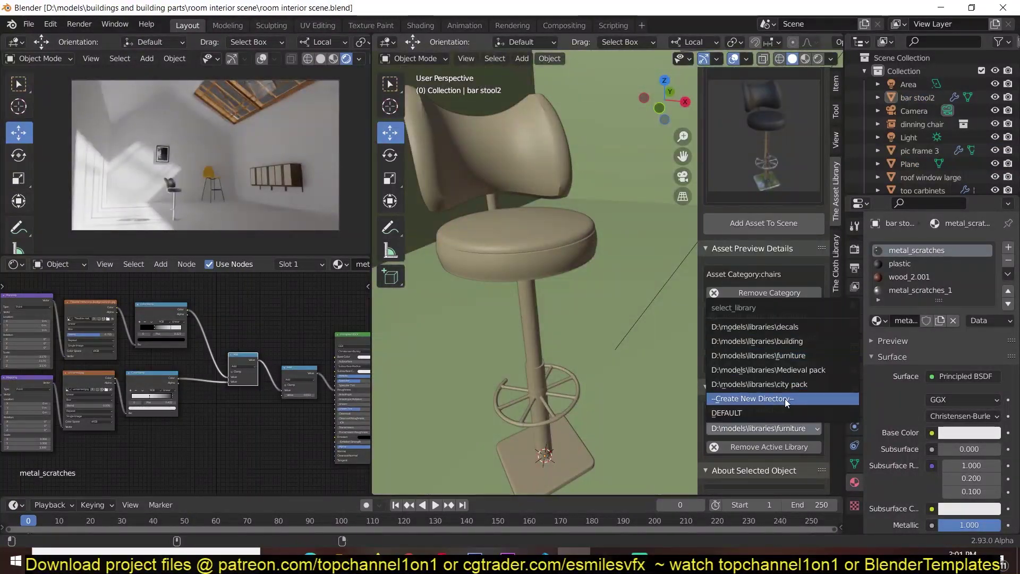
Step: Browse the city pack's uncategorized assets, switch back to the furniture library, and save
{"action": "left_click", "coordinate": [781, 384]}
{"action": "left_click", "coordinate": [767, 139]}
{"action": "left_click", "coordinate": [763, 186]}
{"action": "left_click", "coordinate": [772, 163]}
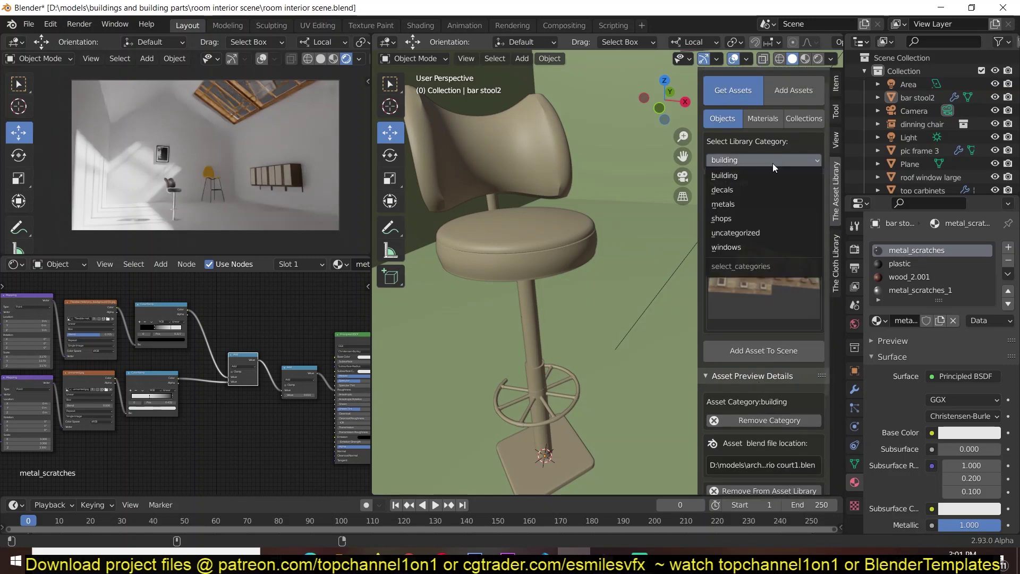
{"action": "left_click", "coordinate": [645, 349]}
{"action": "left_click", "coordinate": [769, 431]}
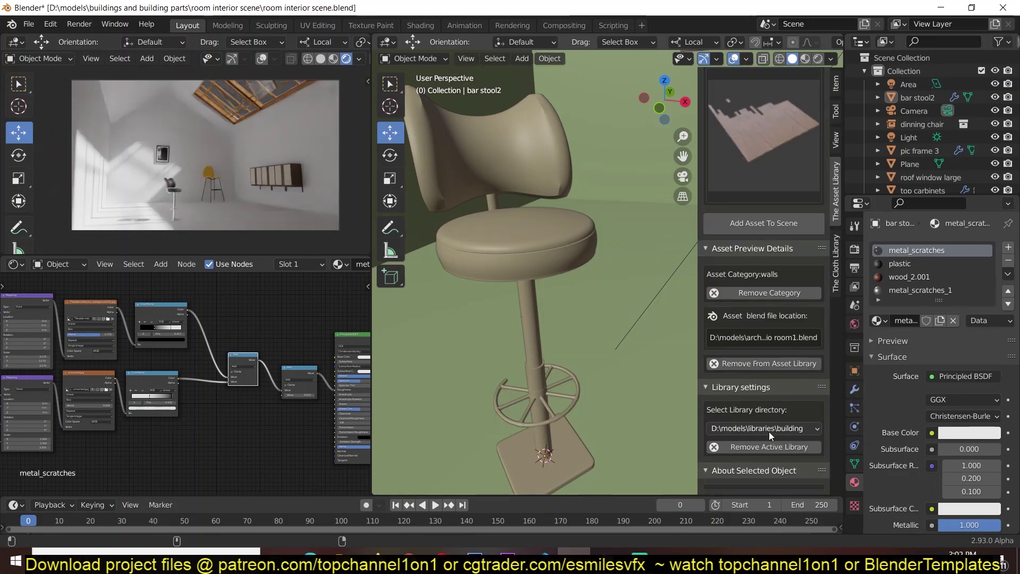
{"action": "left_click", "coordinate": [769, 206]}
{"action": "left_click", "coordinate": [551, 326]}
{"action": "scroll", "coordinate": [552, 326], "scroll_direction": "down", "scroll_amount": 2}
{"action": "key", "text": "ctrl+s"}
Step: From top view, add a plane and shape it into a rounded-corner table top
{"action": "key", "text": "n"}
{"action": "key", "text": "KP_7"}
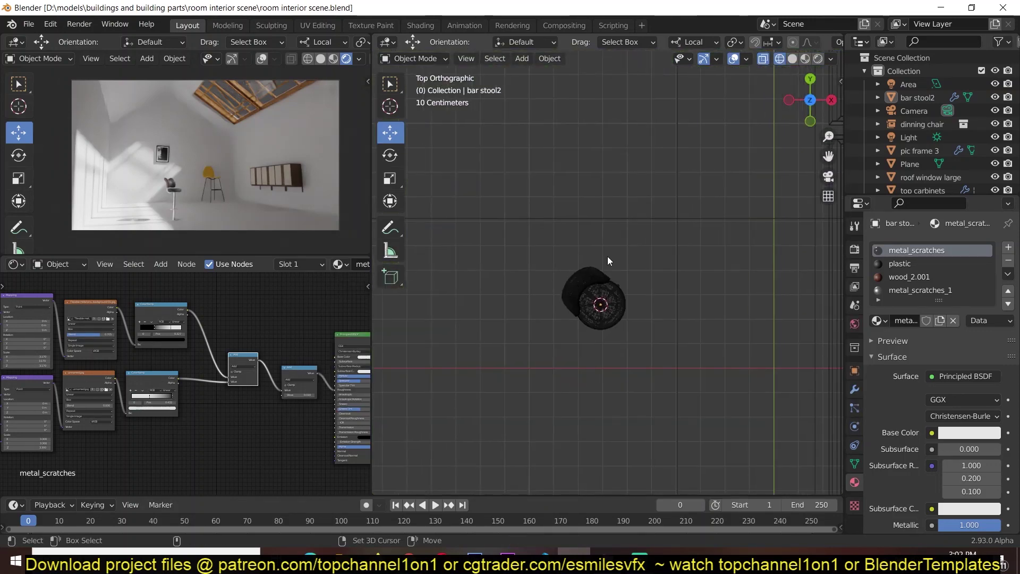
{"action": "key", "text": "shift+a"}
{"action": "left_click", "coordinate": [611, 334]}
{"action": "scroll", "coordinate": [687, 347], "scroll_direction": "up", "scroll_amount": 3}
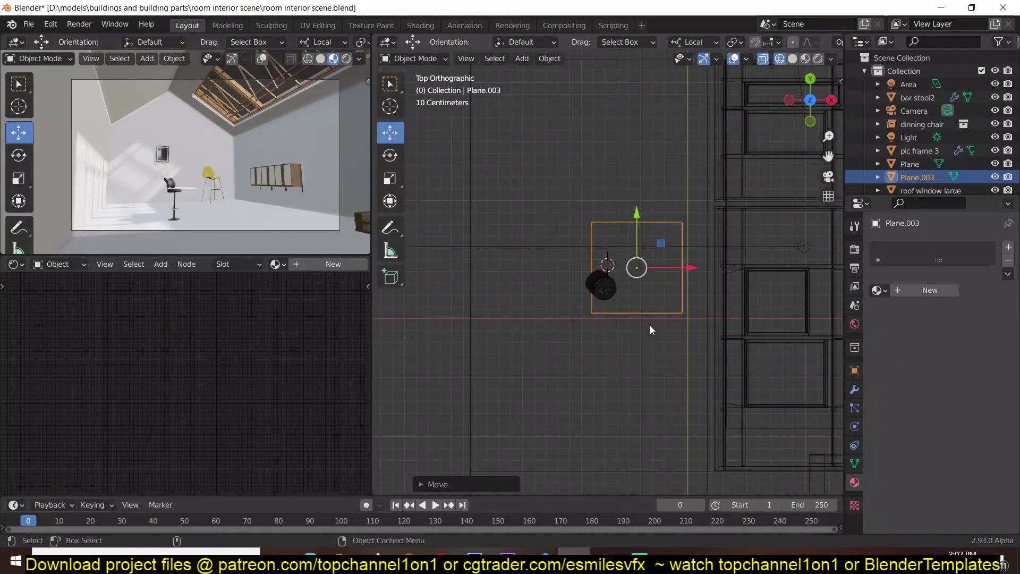
{"action": "key", "text": "Tab"}
{"action": "key", "text": "g"}
{"action": "key", "text": "x"}
{"action": "key", "text": "x"}
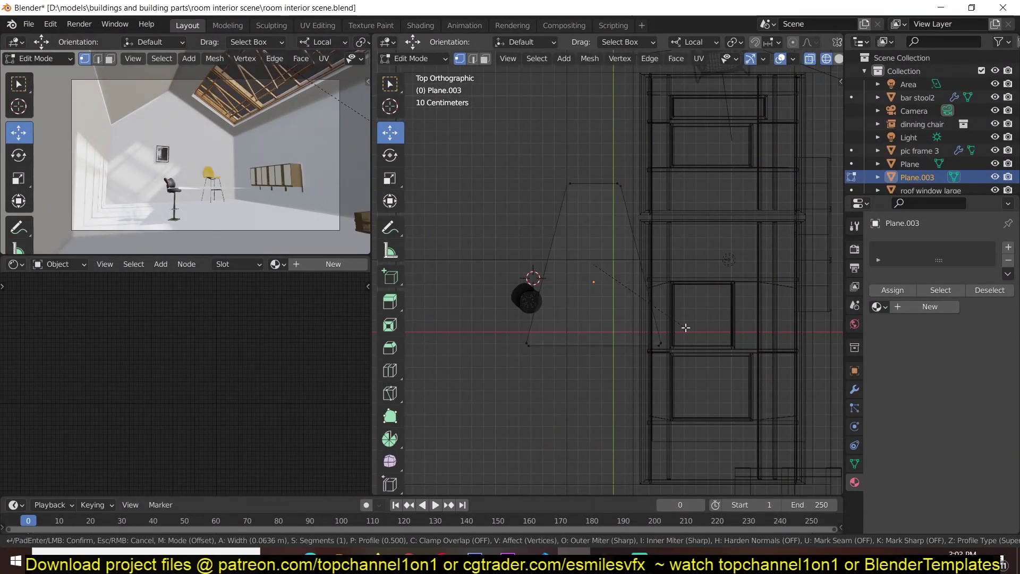
{"action": "left_click", "coordinate": [710, 366]}
{"action": "key", "text": "Tab"}
{"action": "key", "text": "shift+z"}
Step: Shade the table top smooth with Auto Smooth, apply its transform, and set up its 0.004 m Bevel
{"action": "mouse_move", "coordinate": [710, 365]}
{"action": "middle_mouse_down"}
{"action": "mouse_move", "coordinate": [713, 257]}
{"action": "mouse_move", "coordinate": [644, 242]}
{"action": "middle_mouse_up"}
{"action": "right_click", "coordinate": [645, 243]}
{"action": "left_click", "coordinate": [644, 242]}
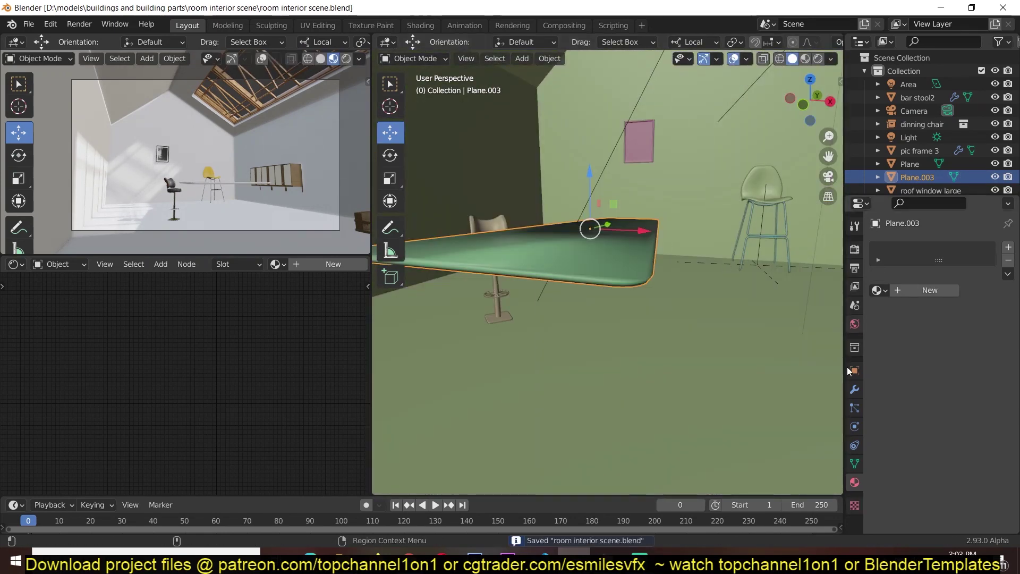
{"action": "left_click", "coordinate": [854, 463]}
{"action": "right_click", "coordinate": [879, 458]}
{"action": "mouse_move", "coordinate": [691, 319]}
{"action": "middle_mouse_down"}
{"action": "mouse_move", "coordinate": [664, 297]}
{"action": "mouse_move", "coordinate": [717, 314]}
{"action": "mouse_move", "coordinate": [685, 392]}
{"action": "middle_mouse_up"}
{"action": "left_click", "coordinate": [854, 390]}
{"action": "key", "text": "ctrl+a"}
{"action": "left_click", "coordinate": [902, 428]}
Step: Apply the orange wood material from the asset library's Materials tab to the table top
{"action": "key", "text": "n"}
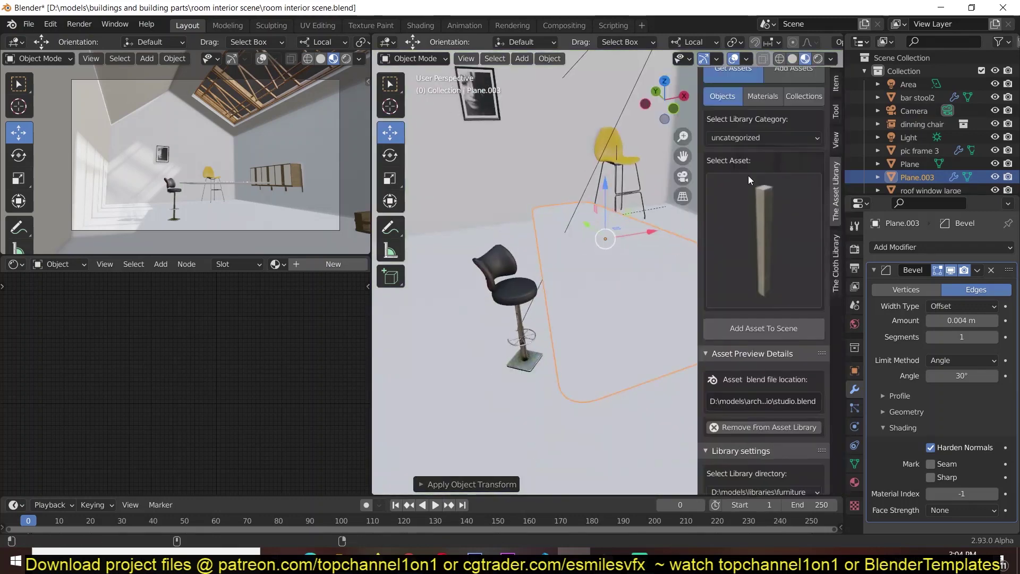
{"action": "left_click", "coordinate": [762, 131]}
{"action": "left_click", "coordinate": [771, 270]}
{"action": "left_click", "coordinate": [773, 223]}
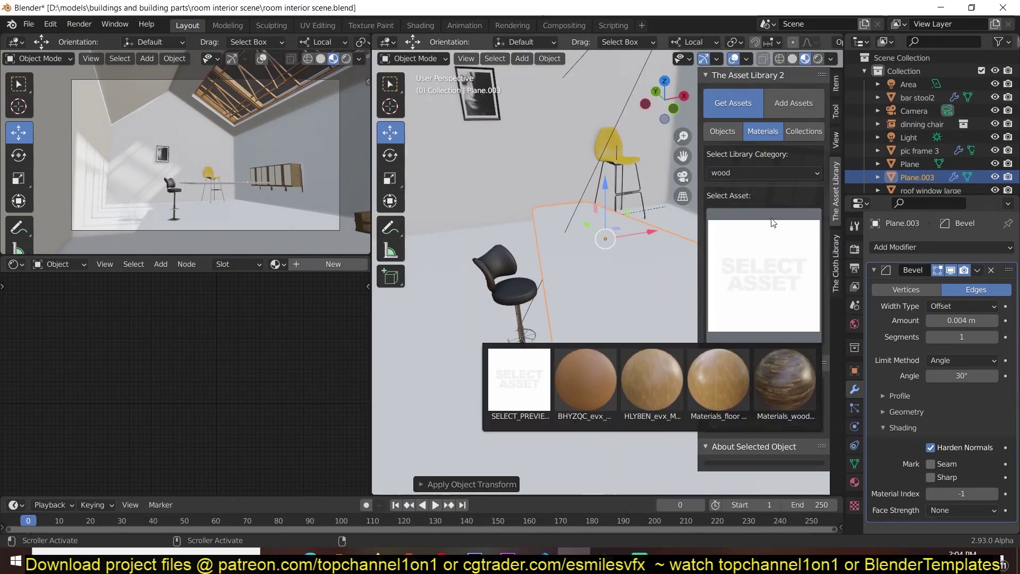
{"action": "left_click", "coordinate": [762, 269]}
{"action": "left_click", "coordinate": [705, 346]}
Step: Enter Edit Mode with edge selection and orbit low to inspect the table top's edge
{"action": "key", "text": "Tab"}
{"action": "scroll", "coordinate": [633, 347], "scroll_direction": "up", "scroll_amount": 4}
{"action": "middle_click_drag", "start_coordinate": [585, 318], "coordinate": [457, 255]}
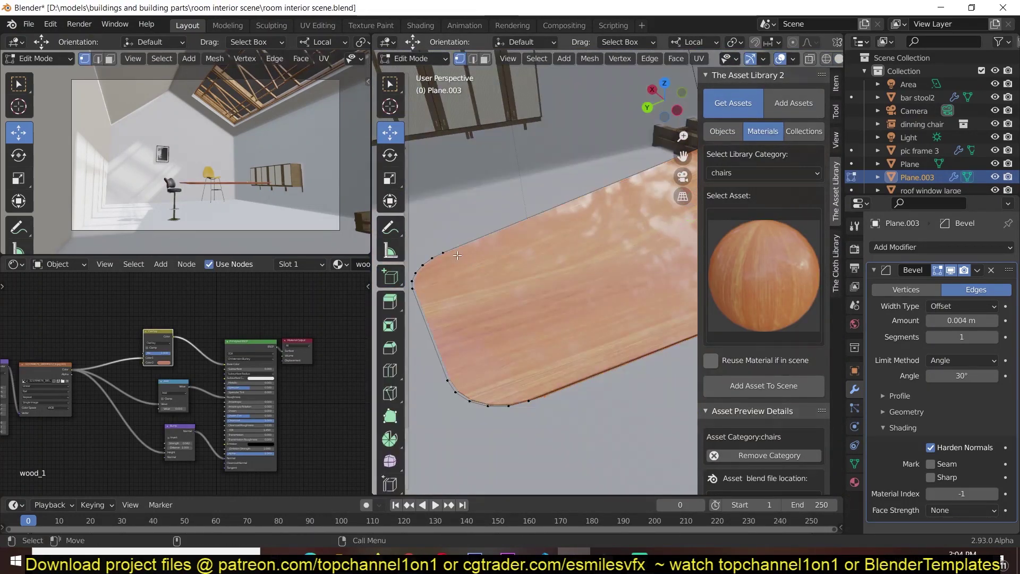
{"action": "key", "text": "2"}
{"action": "mouse_move", "coordinate": [507, 351]}
{"action": "middle_mouse_down"}
{"action": "mouse_move", "coordinate": [635, 298]}
{"action": "mouse_move", "coordinate": [519, 218]}
{"action": "middle_mouse_up"}
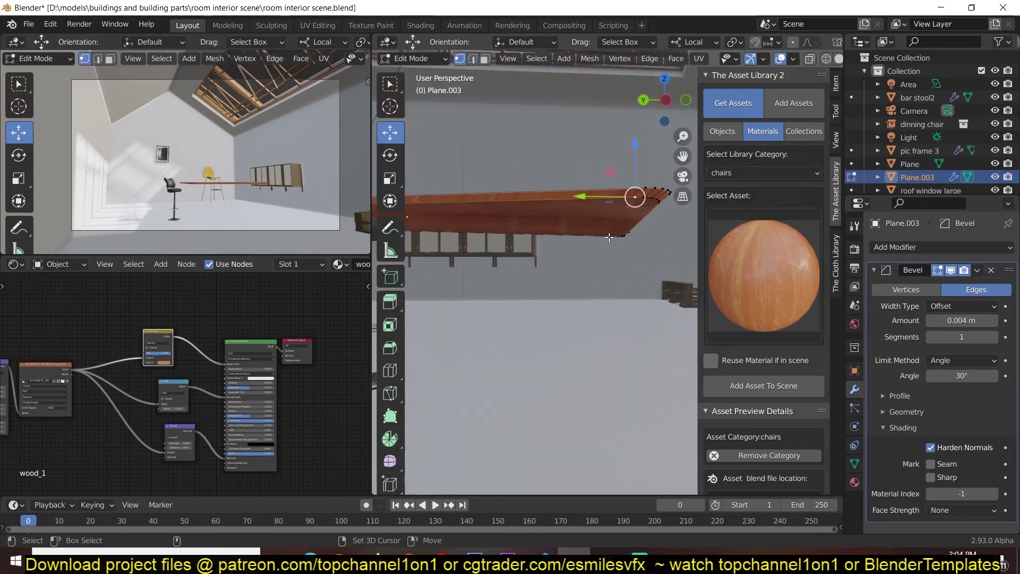
{"action": "middle_click_drag", "start_coordinate": [542, 270], "coordinate": [607, 189]}
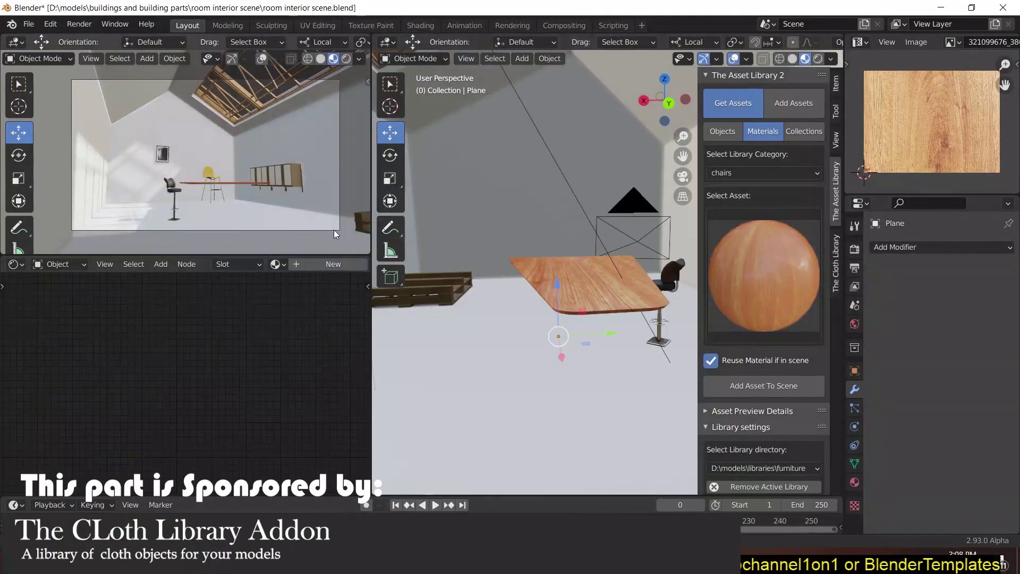
Step: Rotate the camera to reframe the shot, then view the table from above in vertex mode
{"action": "left_click", "coordinate": [335, 234]}
{"action": "key", "text": "r"}
{"action": "key", "text": "r"}
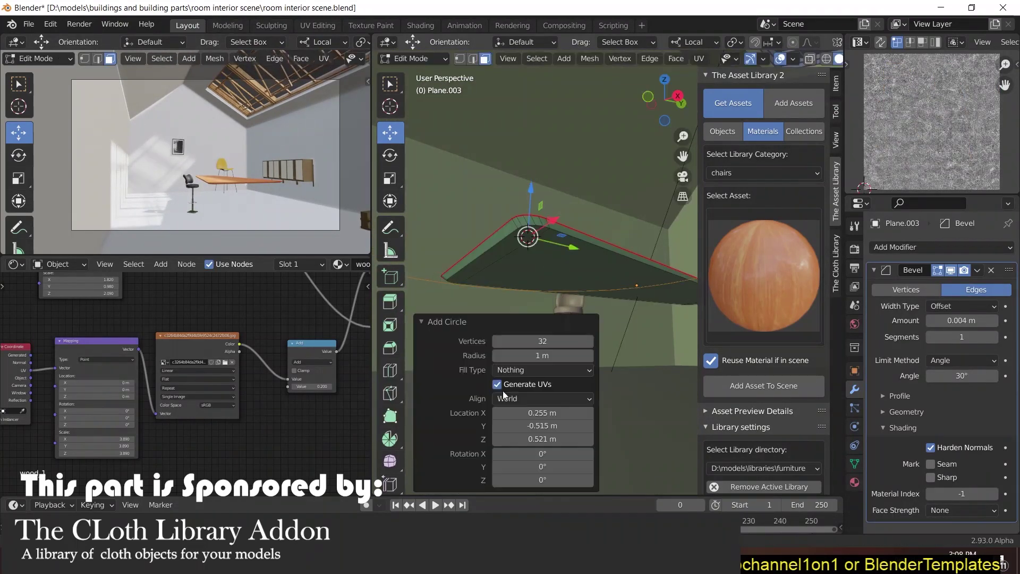
{"action": "key", "text": "1"}
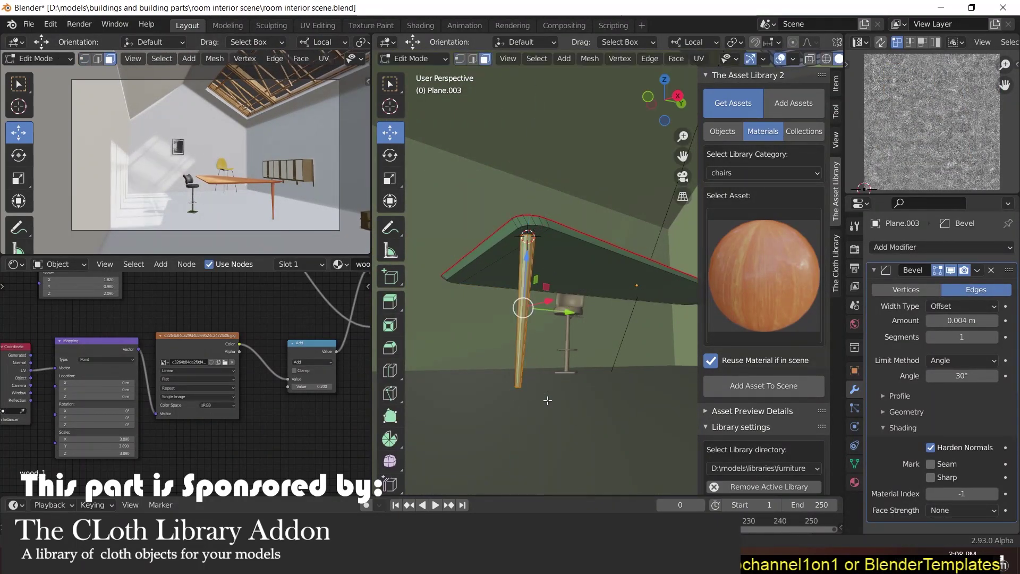
{"action": "key", "text": "KP_7"}
Step: Slide the leg circle along X and switch the asset library category to decals
{"action": "key", "text": "g"}
{"action": "key", "text": "x"}
{"action": "key", "text": "x"}
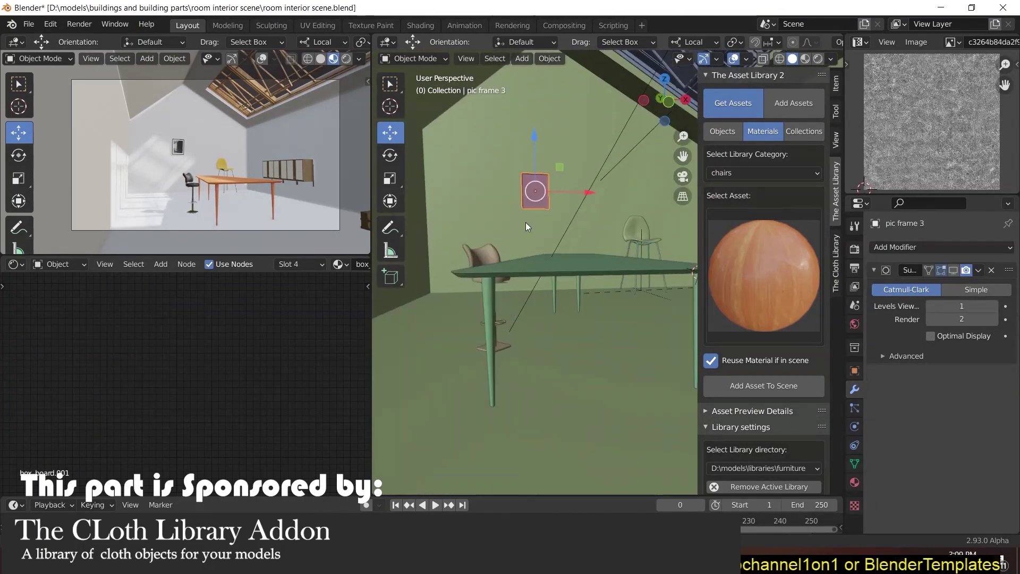
{"action": "left_click", "coordinate": [743, 172]}
{"action": "left_click", "coordinate": [722, 203]}
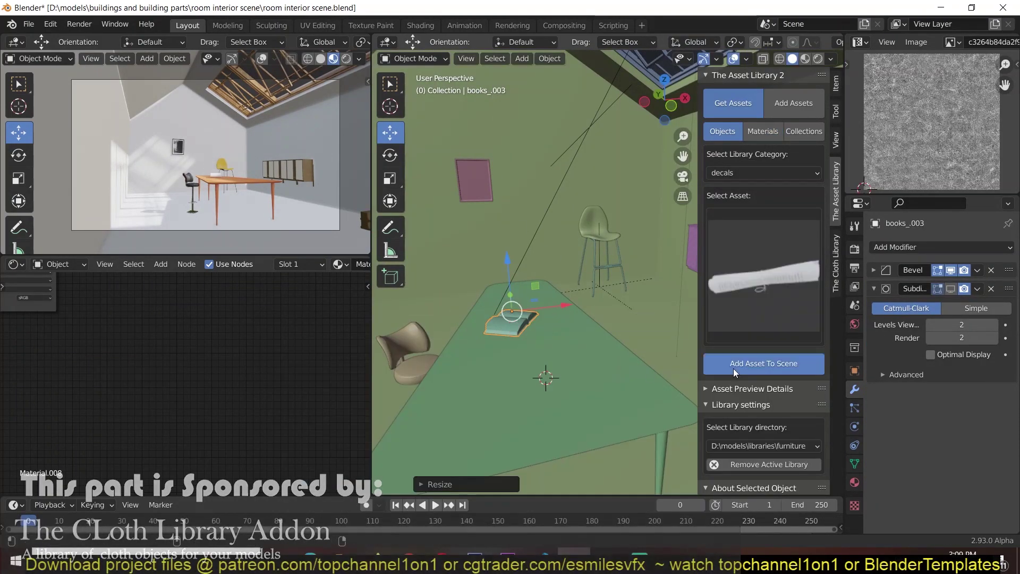
Step: Confirm the rolled paper's rotation, slide the wooden crates along X and rotate the camera about Z
{"action": "key", "text": "Return"}
{"action": "left_click", "coordinate": [765, 282]}
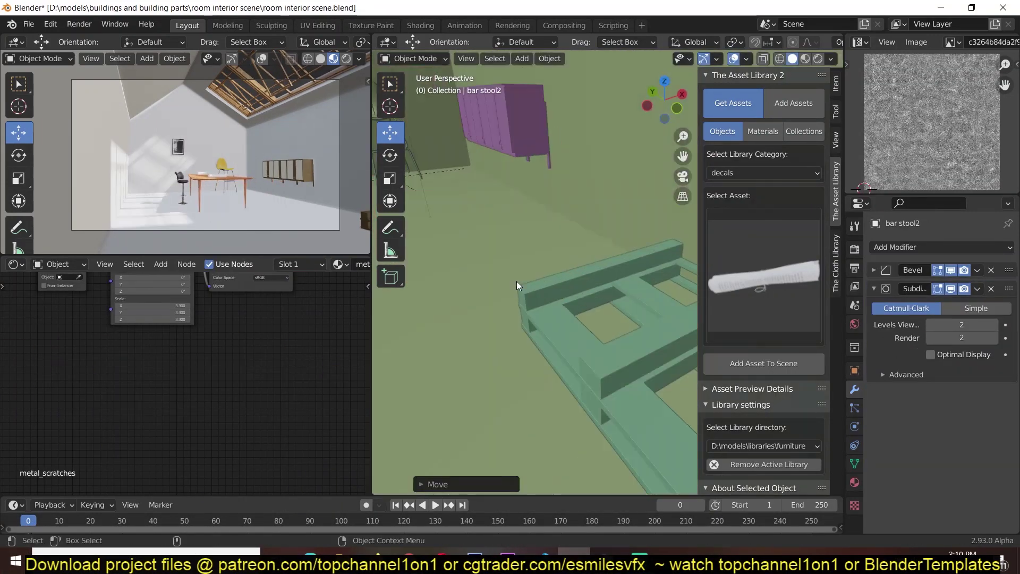
{"action": "key", "text": "g"}
{"action": "key", "text": "x"}
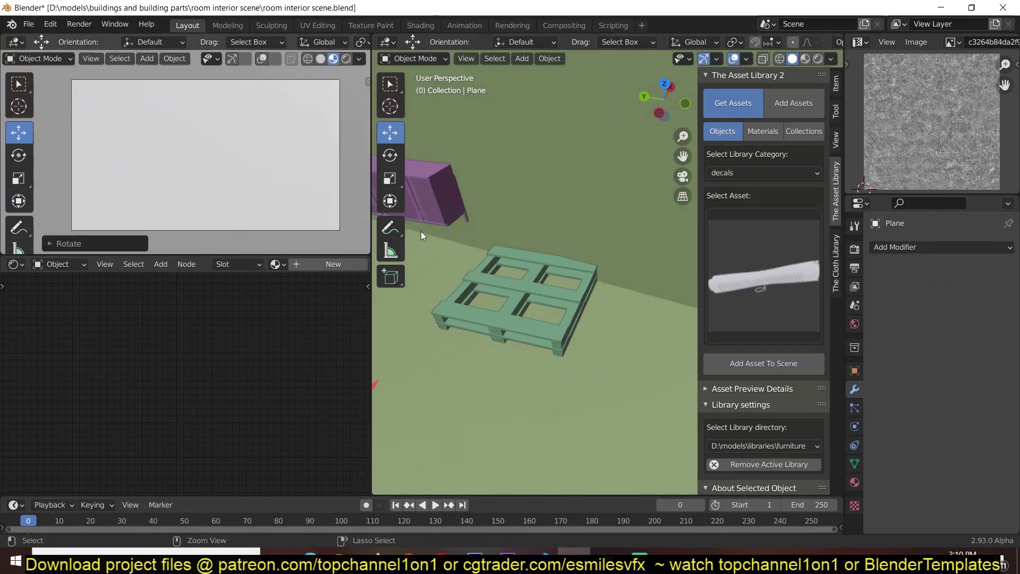
{"action": "key", "text": "r"}
{"action": "key", "text": "z"}
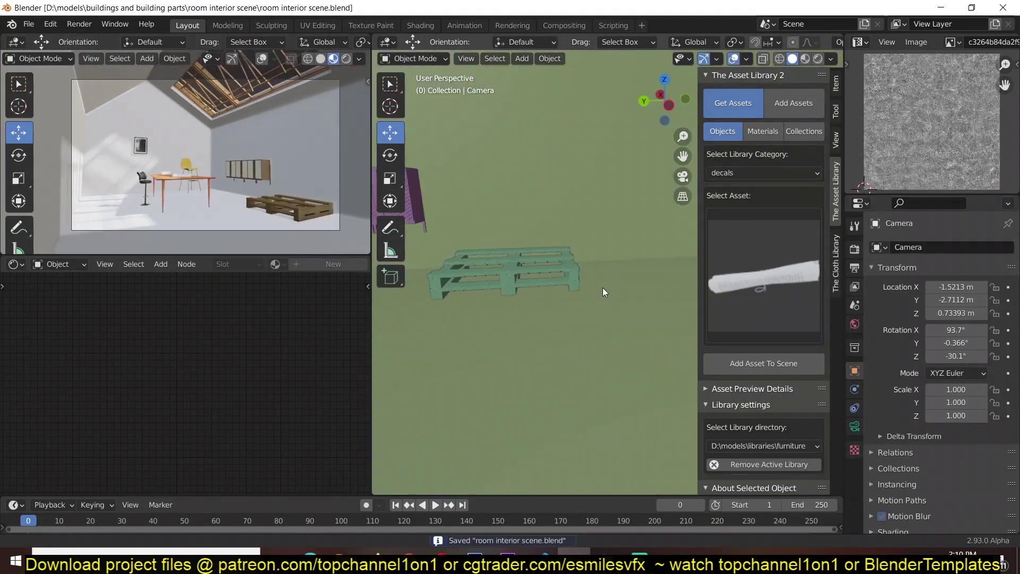
Step: Add a picture frame from the decal assets and assign the art material to its picture
{"action": "left_click", "coordinate": [760, 315]}
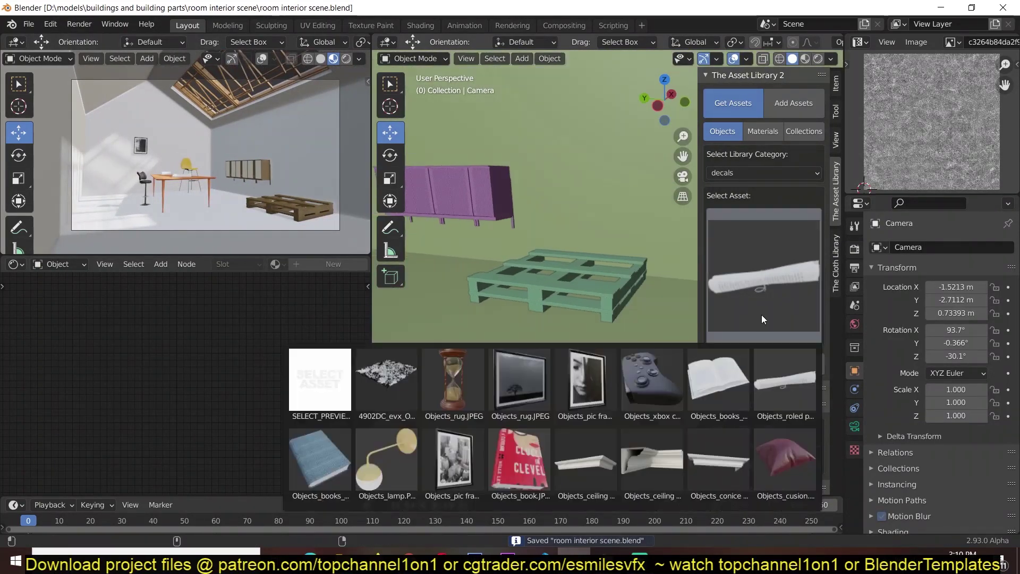
{"action": "left_click", "coordinate": [519, 380]}
{"action": "left_click", "coordinate": [763, 364]}
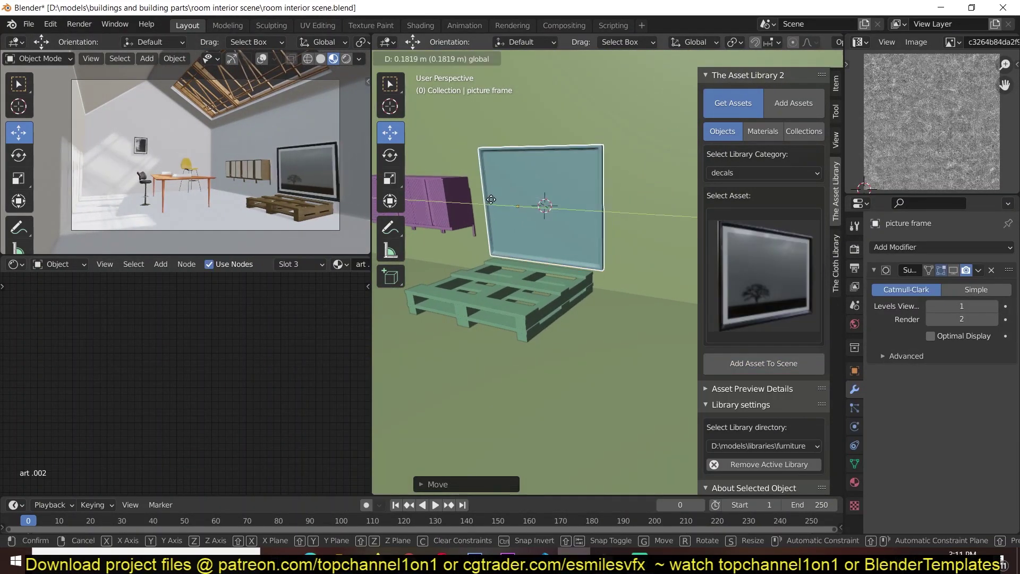
{"action": "key", "text": "Tab"}
{"action": "key", "text": "shift+z"}
{"action": "left_click", "coordinate": [574, 230]}
{"action": "left_click", "coordinate": [854, 482]}
{"action": "key", "text": "Tab"}
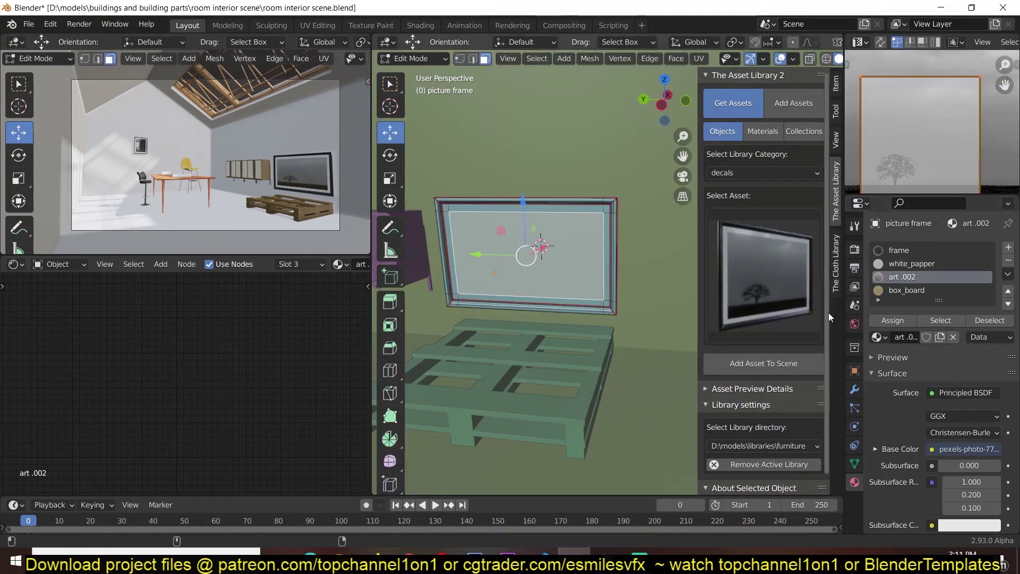
{"action": "left_click", "coordinate": [912, 325]}
{"action": "key", "text": "Tab"}
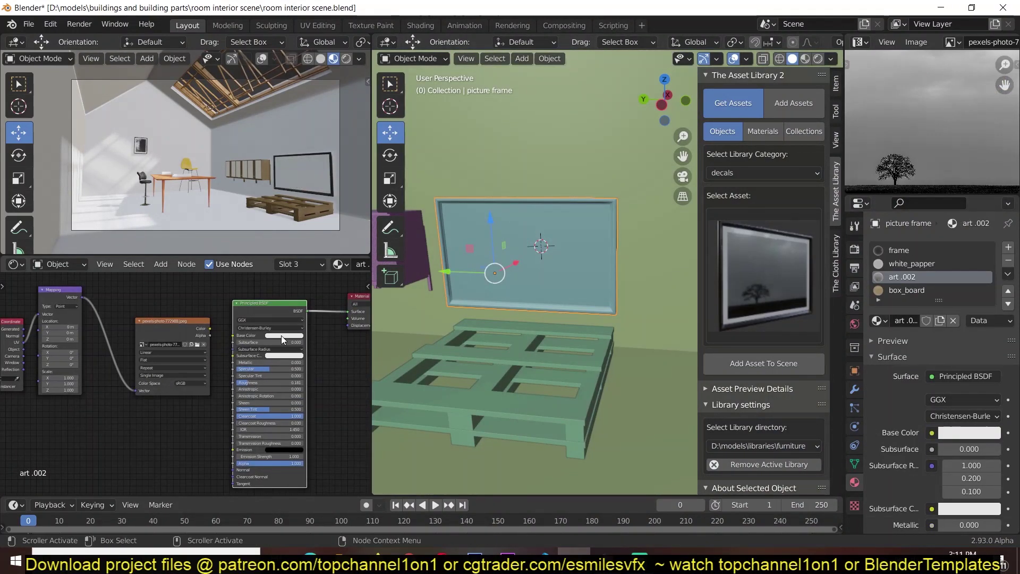
Step: Save the scene and move the wooden crate pallet into place
{"action": "middle_click_drag", "start_coordinate": [515, 366], "coordinate": [466, 381]}
{"action": "key", "text": "ctrl+s"}
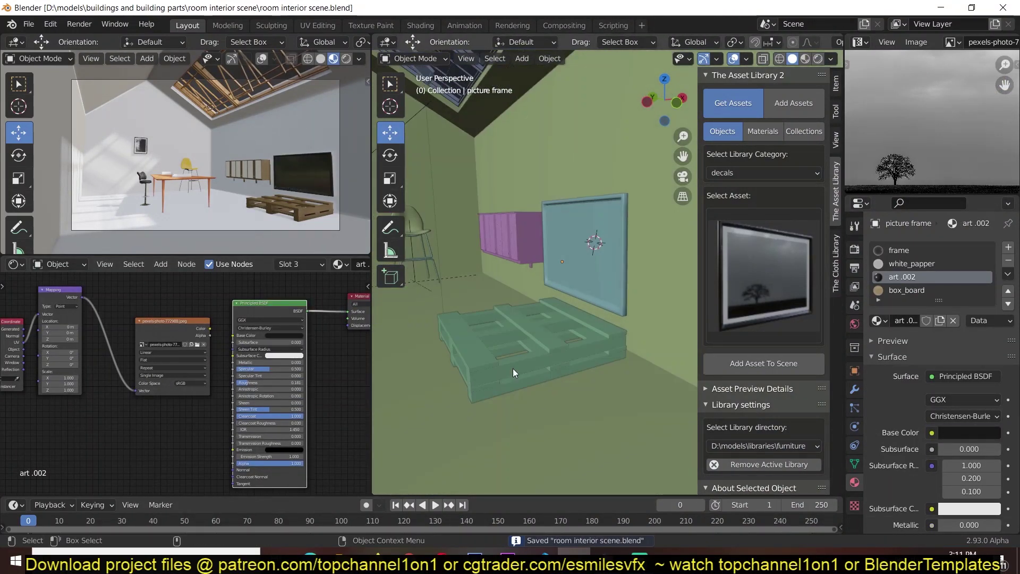
{"action": "left_click", "coordinate": [512, 368]}
{"action": "left_click_drag", "start_coordinate": [558, 356], "coordinate": [404, 404]}
Step: Add a cushion asset onto the pallet and duplicate it to place a second one beside it
{"action": "left_click", "coordinate": [789, 270]}
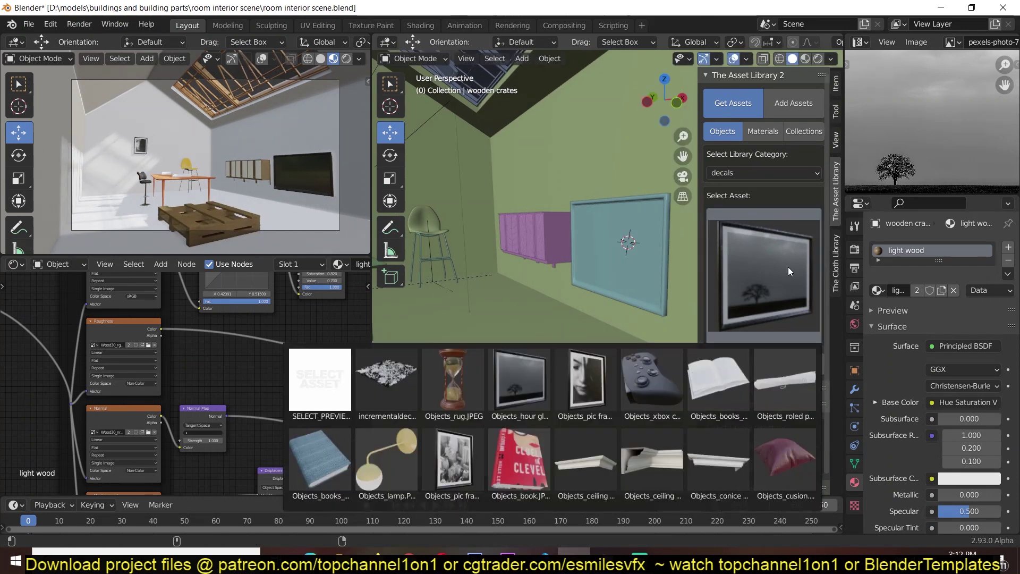
{"action": "left_click", "coordinate": [785, 459]}
{"action": "left_click", "coordinate": [606, 324]}
{"action": "scroll", "coordinate": [479, 372], "scroll_direction": "up", "scroll_amount": 3}
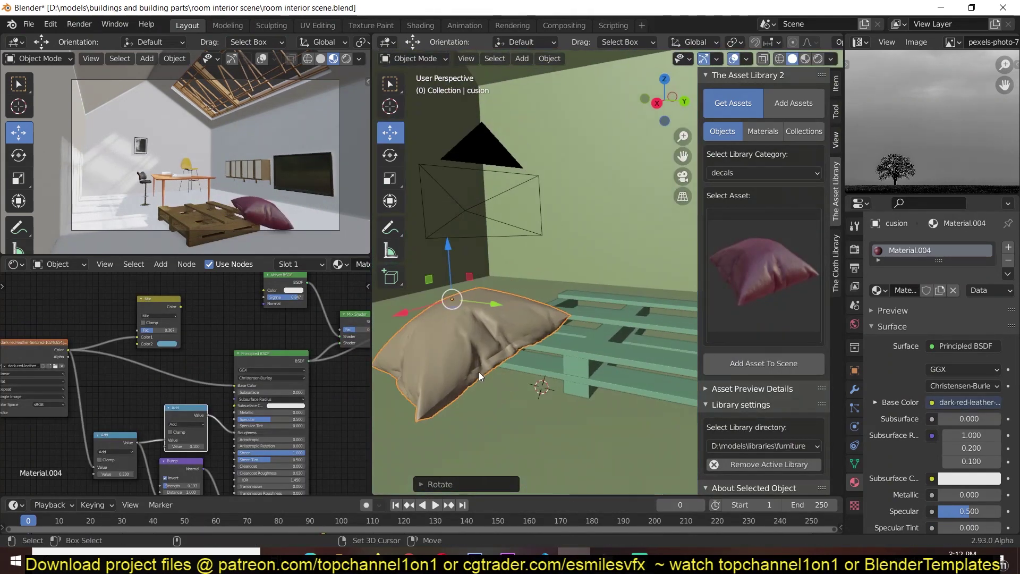
{"action": "key", "text": "shift+d"}
{"action": "left_click", "coordinate": [623, 318]}
{"action": "left_click", "coordinate": [762, 131]}
{"action": "left_click", "coordinate": [762, 271]}
Step: Set the material category to uncategorized and move the wall socket into position from the front view
{"action": "left_click", "coordinate": [756, 232]}
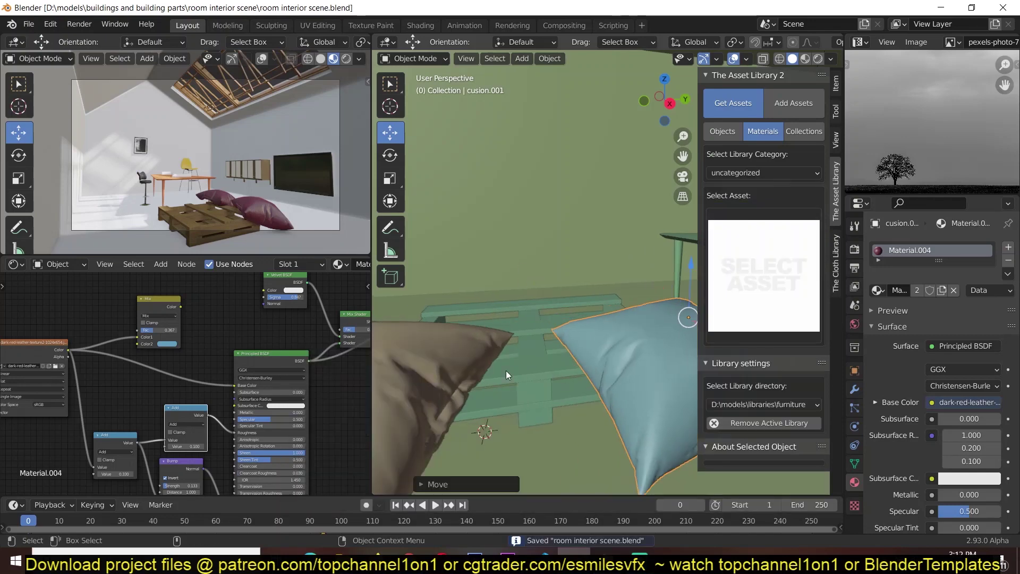
{"action": "key", "text": "Tab"}
{"action": "key", "text": "KP_1"}
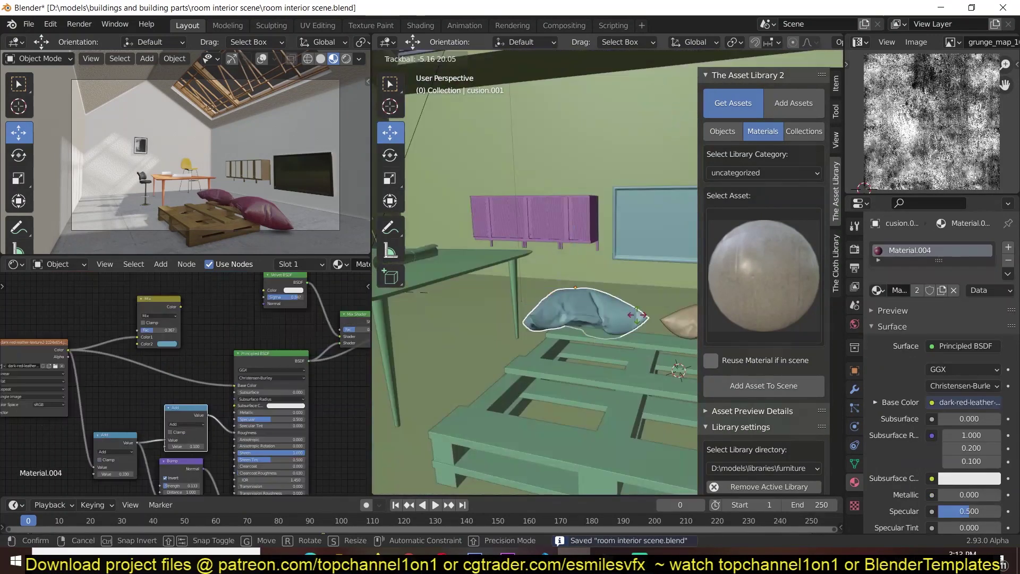
{"action": "key", "text": "g"}
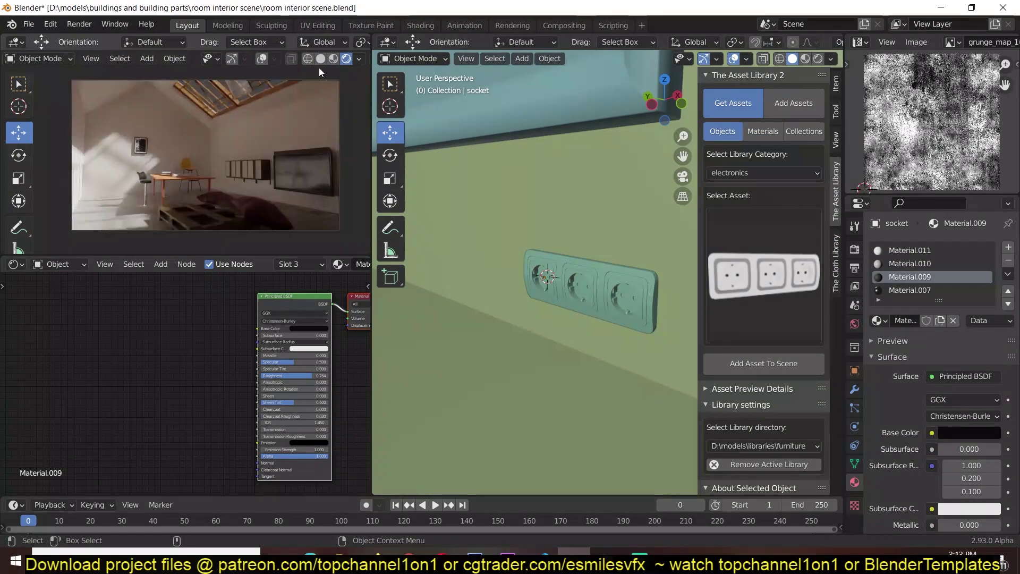
Step: Select the picture frame, then move the woven chair vertically along Z
{"action": "left_click", "coordinate": [855, 390]}
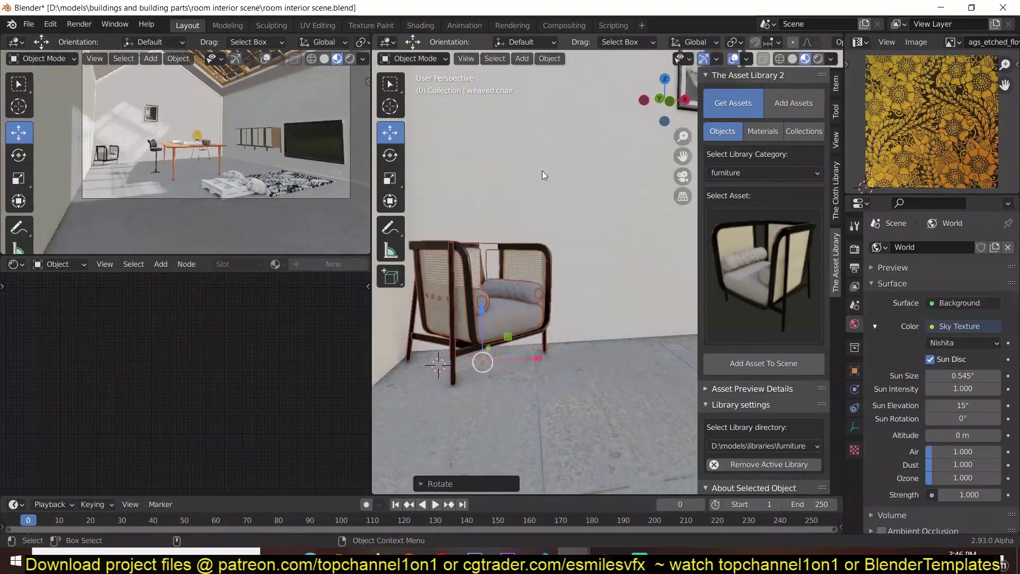
{"action": "key", "text": "g"}
{"action": "key", "text": "z"}
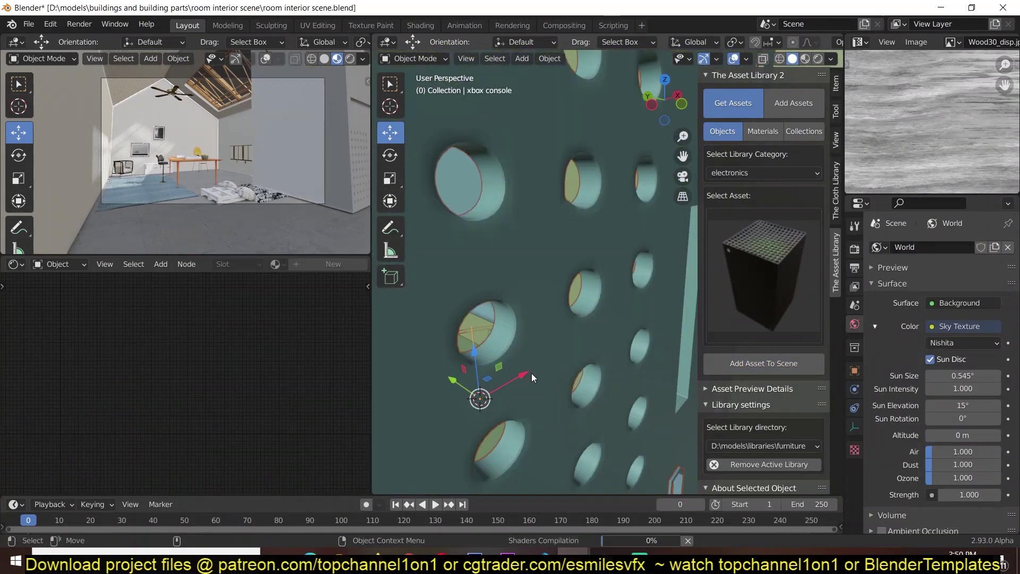
Step: Add the wall switch asset to the room
{"action": "mouse_move", "coordinate": [531, 373]}
{"action": "middle_mouse_down"}
{"action": "mouse_move", "coordinate": [562, 387]}
{"action": "mouse_move", "coordinate": [515, 371]}
{"action": "mouse_move", "coordinate": [600, 326]}
{"action": "mouse_move", "coordinate": [512, 372]}
{"action": "middle_mouse_up"}
{"action": "left_click", "coordinate": [758, 305]}
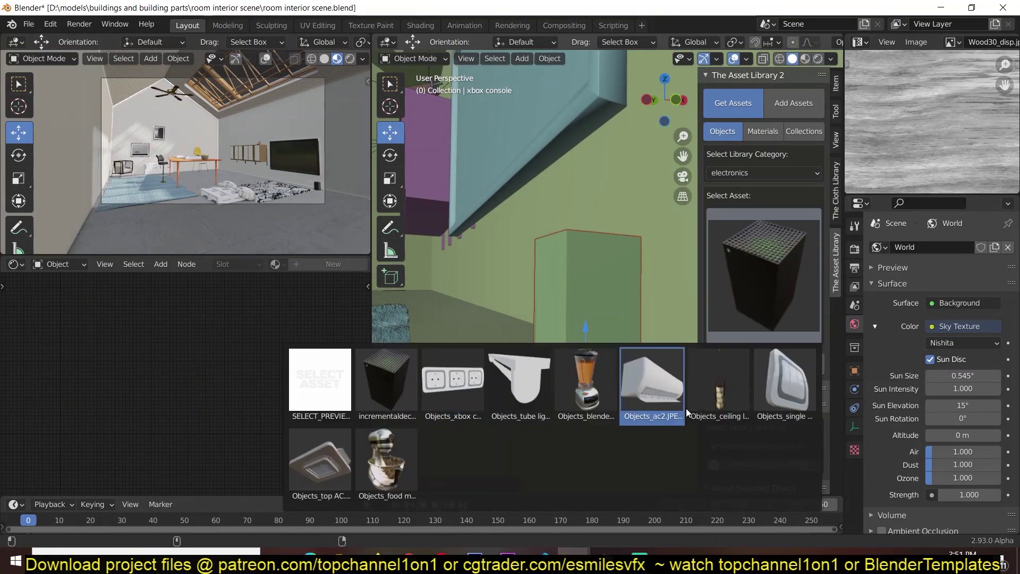
{"action": "left_click", "coordinate": [687, 408]}
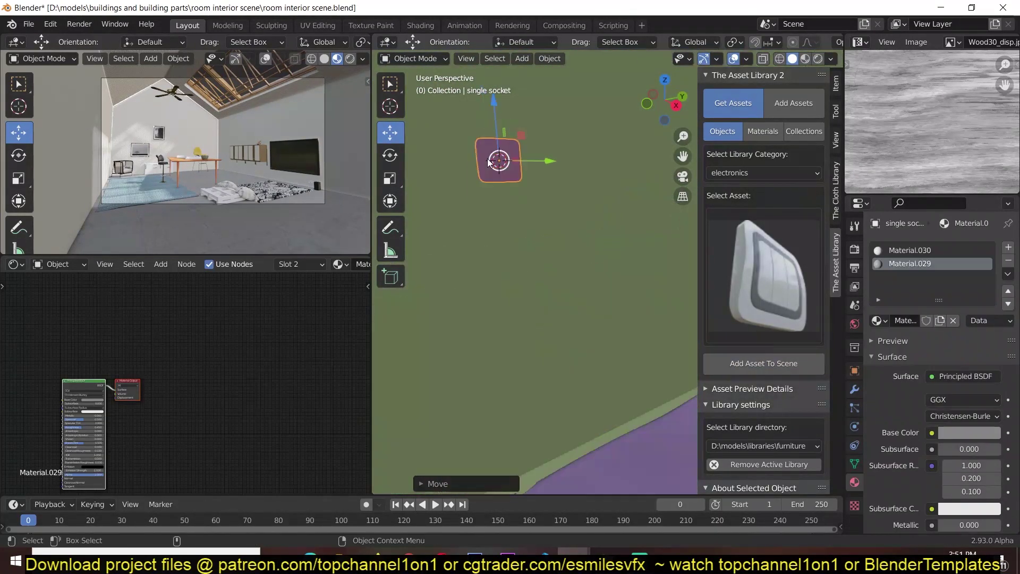
{"action": "scroll", "coordinate": [608, 233], "scroll_direction": "down", "scroll_amount": 5}
{"action": "middle_click_drag", "start_coordinate": [640, 267], "coordinate": [492, 313]}
Step: Add the air conditioner from electronics and scale it down on the wall
{"action": "left_click", "coordinate": [732, 292]}
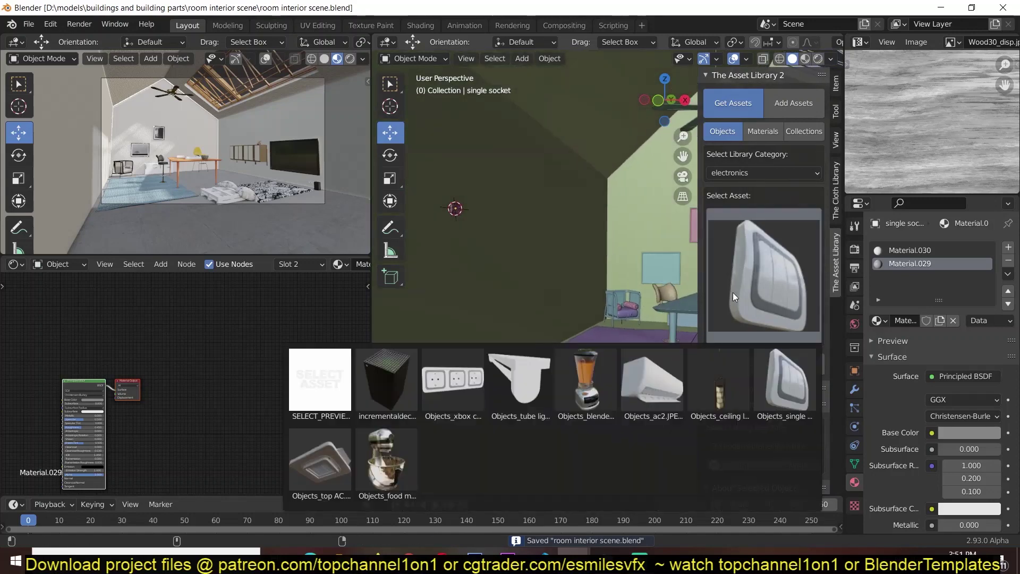
{"action": "left_click", "coordinate": [652, 386]}
{"action": "key", "text": "s"}
{"action": "left_click", "coordinate": [608, 220]}
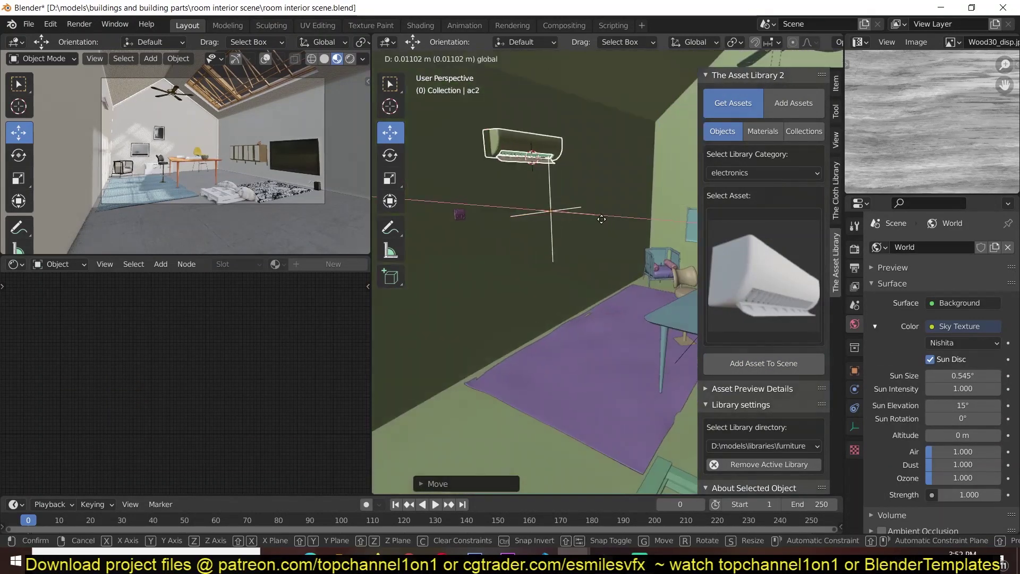
Step: Place the stand mixer from electronics on the cabinet and save the scene
{"action": "left_click", "coordinate": [735, 272]}
{"action": "left_click", "coordinate": [764, 277]}
{"action": "left_click", "coordinate": [579, 376]}
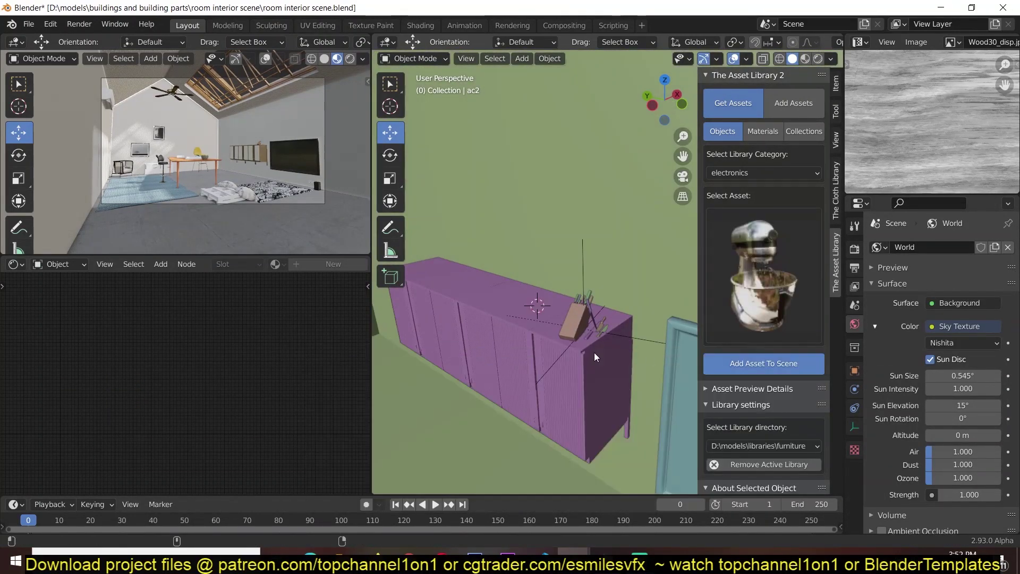
{"action": "left_click", "coordinate": [600, 317]}
{"action": "key", "text": "ctrl+s"}
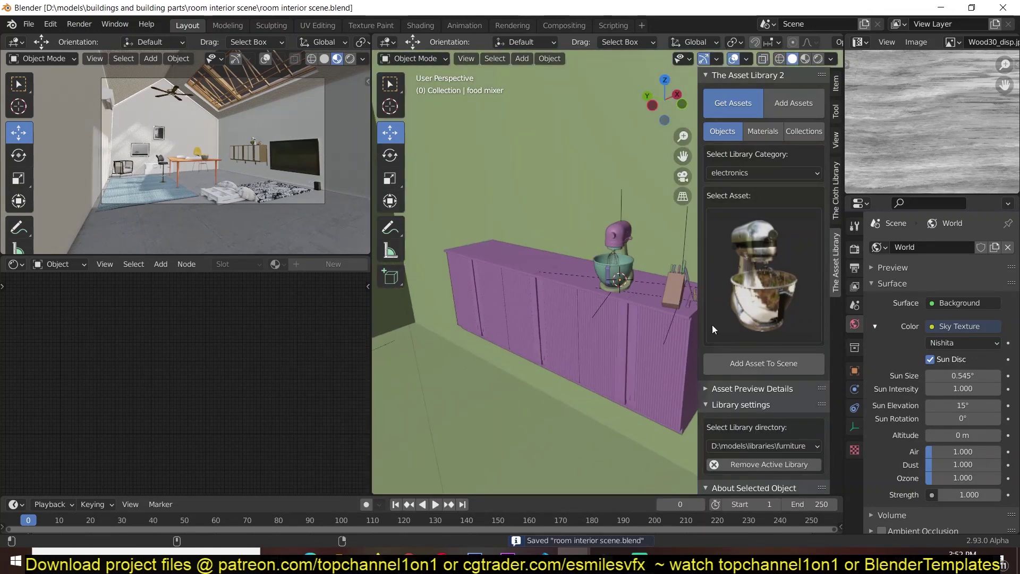
Step: Add the tall cabinet from the kitchen category to the scene
{"action": "left_click", "coordinate": [712, 329]}
{"action": "left_click", "coordinate": [764, 173]}
{"action": "left_click", "coordinate": [772, 189]}
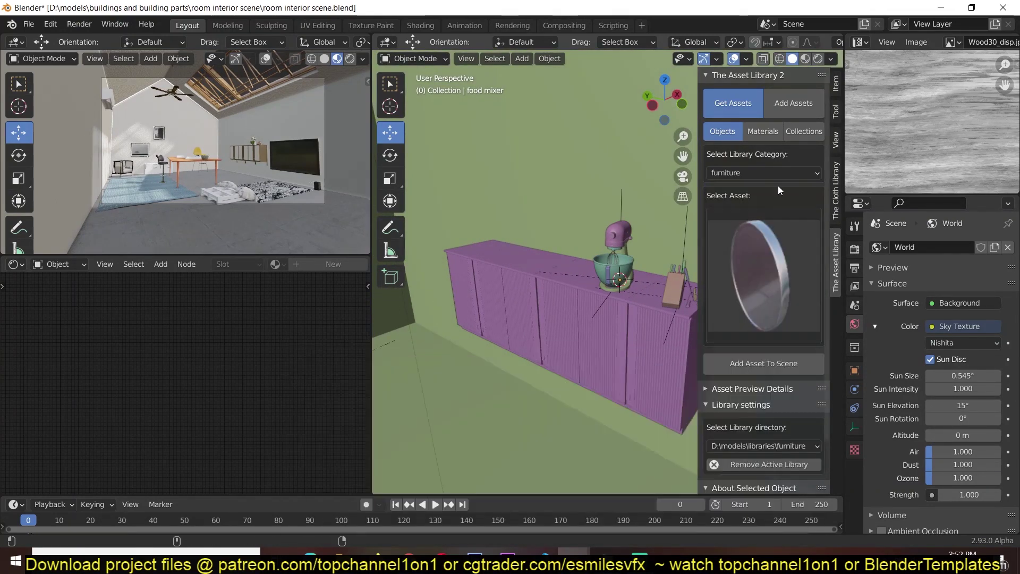
{"action": "left_click", "coordinate": [753, 260]}
{"action": "left_click", "coordinate": [652, 386]}
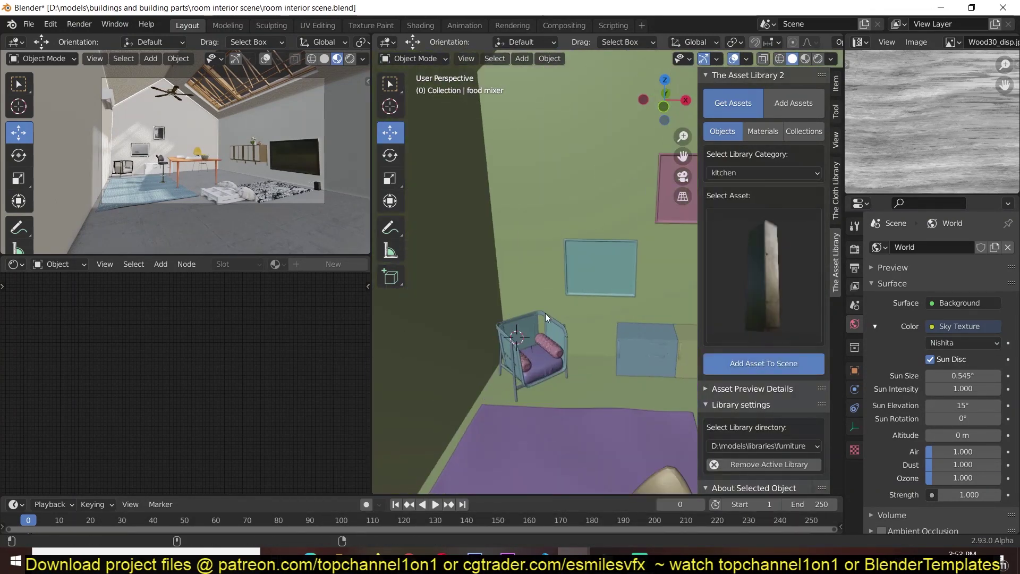
{"action": "left_click", "coordinate": [763, 364]}
{"action": "scroll", "coordinate": [644, 301], "scroll_direction": "up", "scroll_amount": 3}
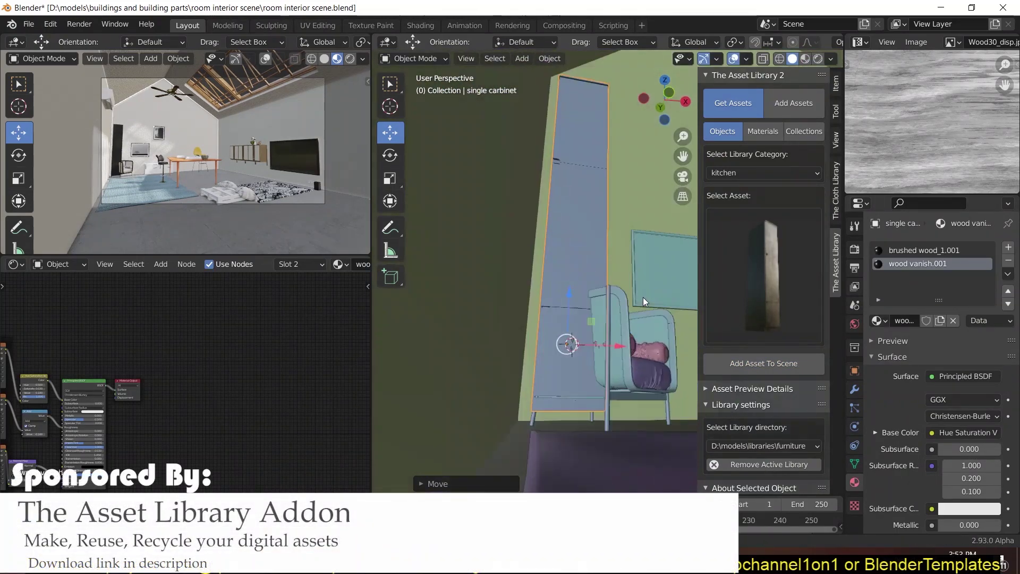
{"action": "mouse_move", "coordinate": [643, 301]}
{"action": "middle_mouse_down"}
{"action": "mouse_move", "coordinate": [568, 342]}
{"action": "mouse_move", "coordinate": [587, 405]}
{"action": "middle_mouse_up"}
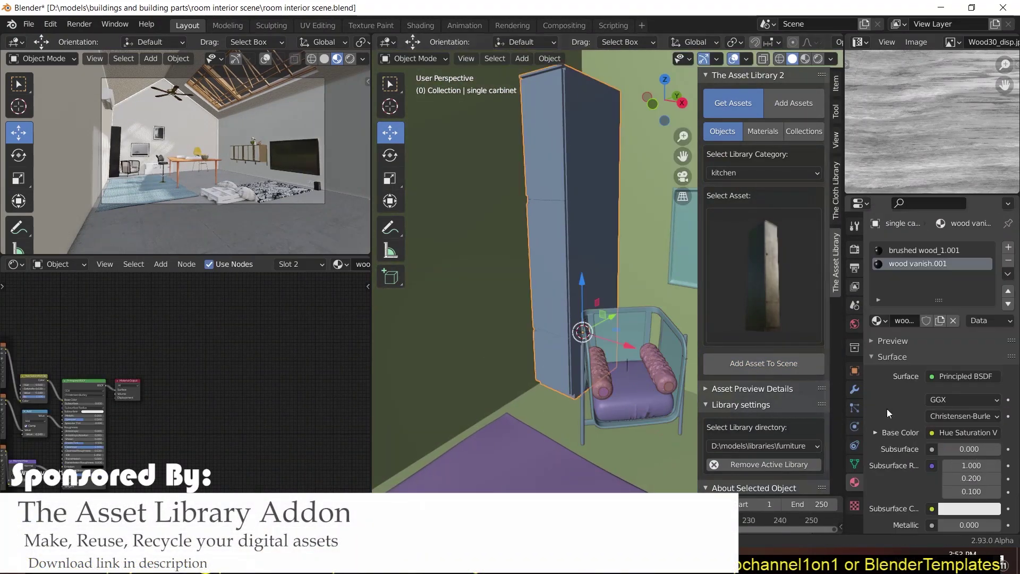
Step: Give the tall cabinet a bare wood material and wood_2.002 in its second slot, previewed in the viewport
{"action": "left_click", "coordinate": [878, 321]}
{"action": "left_click", "coordinate": [797, 387]}
{"action": "left_click", "coordinate": [909, 263]}
{"action": "left_click", "coordinate": [878, 320]}
{"action": "left_click", "coordinate": [796, 372]}
{"action": "left_click", "coordinate": [805, 58]}
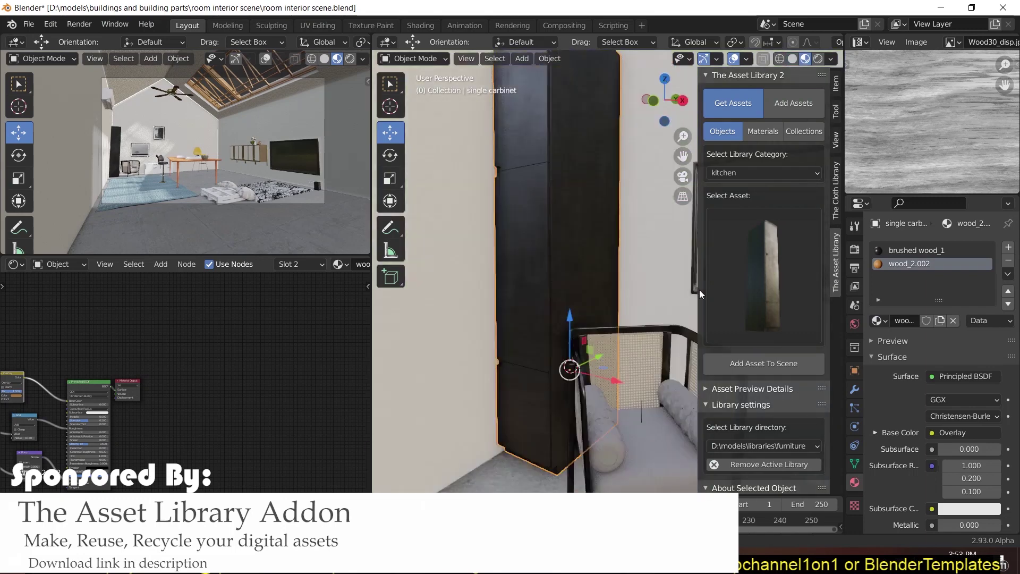
{"action": "scroll", "coordinate": [566, 343], "scroll_direction": "up", "scroll_amount": 3}
{"action": "scroll", "coordinate": [566, 343], "scroll_direction": "down", "scroll_amount": 5}
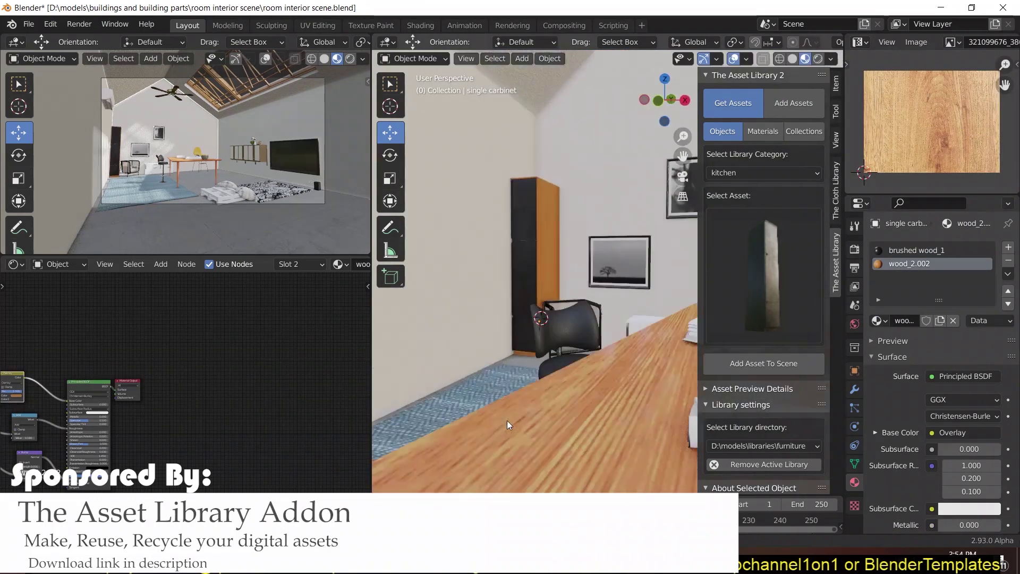
Step: Add the yellow office file from decals, rotate it (rx9) and scale it onto the table
{"action": "left_click", "coordinate": [763, 276]}
{"action": "left_click", "coordinate": [340, 454]}
{"action": "left_click", "coordinate": [763, 173]}
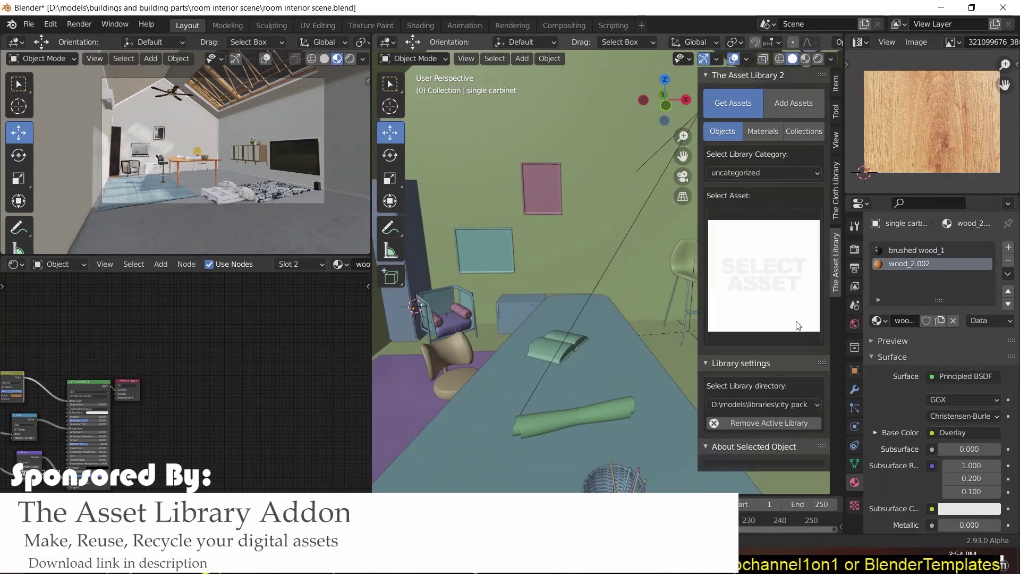
{"action": "left_click", "coordinate": [763, 238]}
{"action": "left_click", "coordinate": [718, 381]}
{"action": "type", "text": "rx9"}
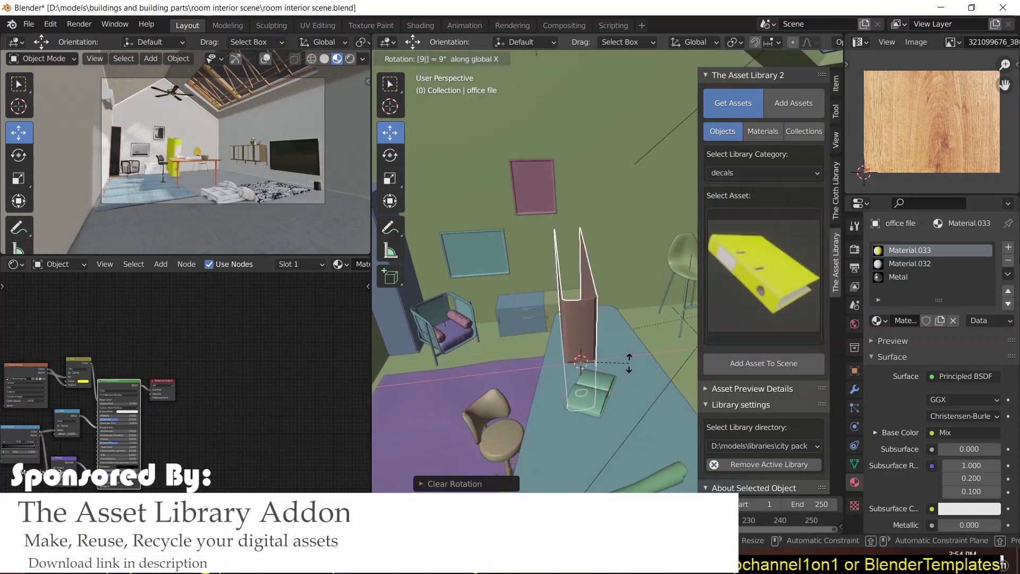
{"action": "type", "text": "s"}
{"action": "middle_click_drag", "start_coordinate": [643, 396], "coordinate": [550, 342]}
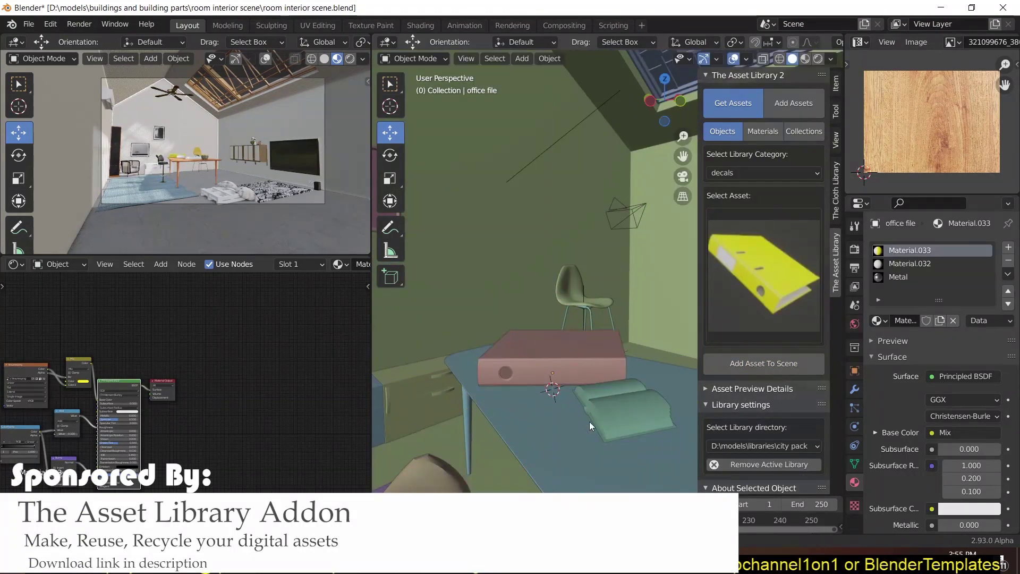
{"action": "middle_click_drag", "start_coordinate": [588, 422], "coordinate": [490, 379]}
{"action": "left_click", "coordinate": [490, 378]}
{"action": "left_click", "coordinate": [809, 173]}
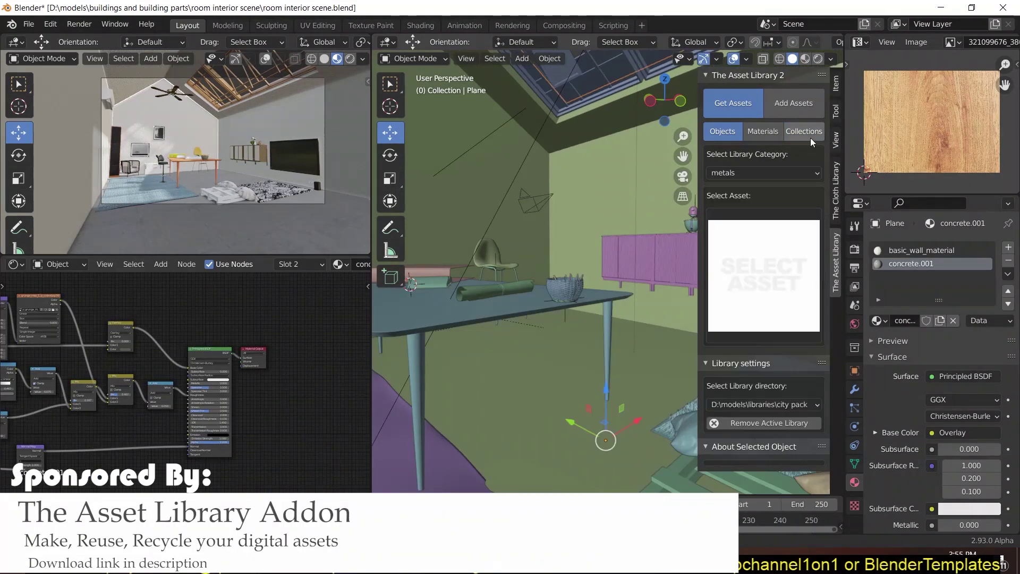
Step: Add the brick building from collection assets, resize it and place linked Alt+D copies beside it
{"action": "left_click", "coordinate": [786, 382]}
{"action": "left_click", "coordinate": [763, 362]}
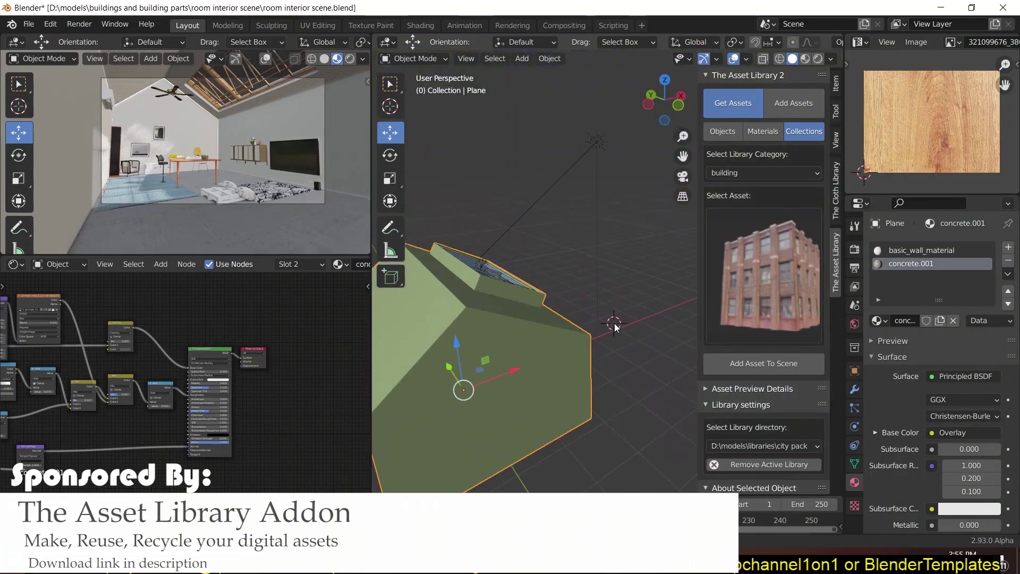
{"action": "middle_click_drag", "start_coordinate": [563, 368], "coordinate": [606, 371]}
{"action": "key", "text": "alt+d"}
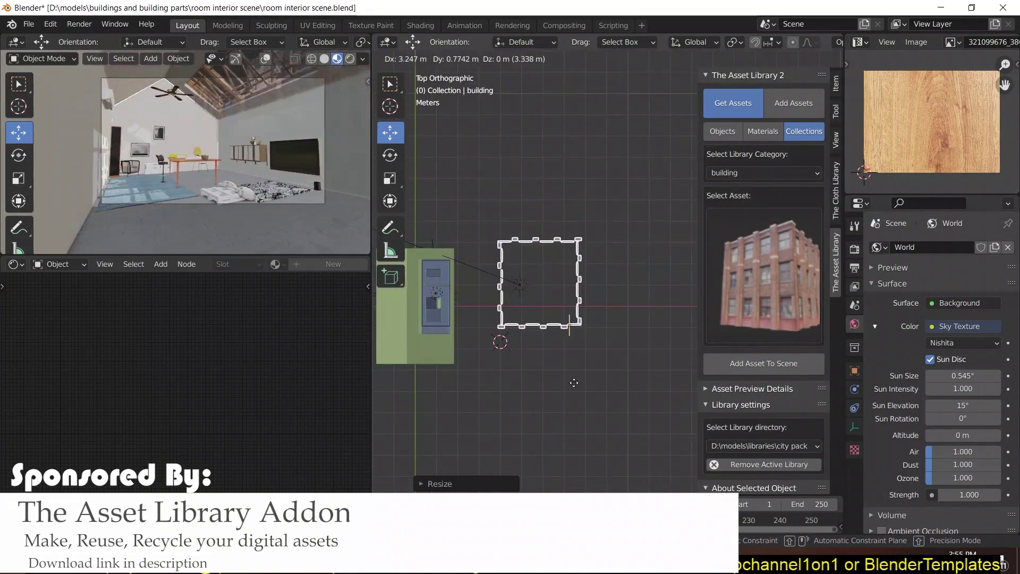
{"action": "left_click", "coordinate": [547, 287]}
{"action": "middle_click_drag", "start_coordinate": [547, 287], "coordinate": [753, 289]}
Step: Add the tan building, switch the viewport to rendered shading and delete the stray window frame
{"action": "scroll", "coordinate": [753, 289], "scroll_direction": "down", "scroll_amount": 1, "text": "ctrl"}
{"action": "left_click", "coordinate": [783, 366]}
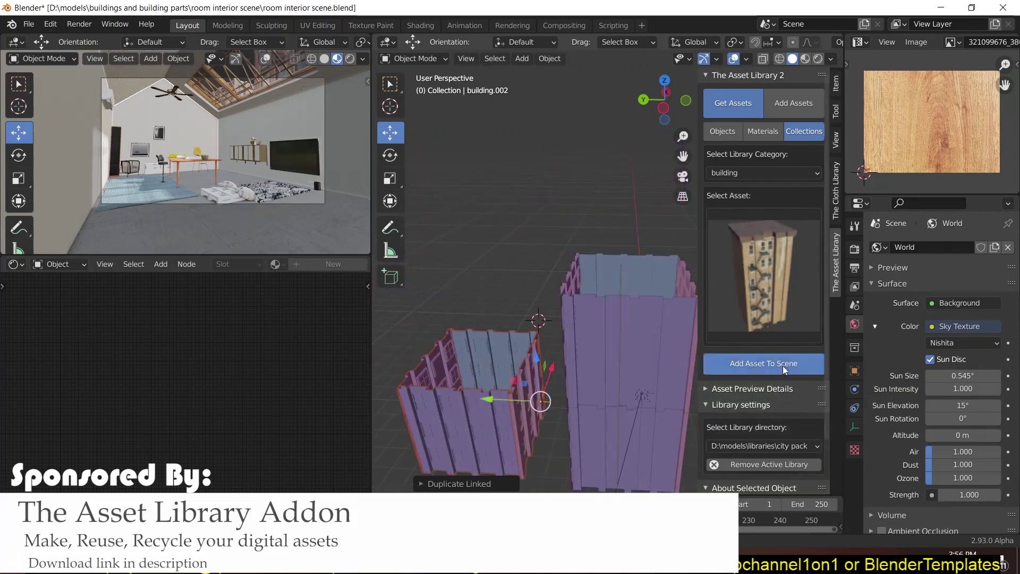
{"action": "left_click", "coordinate": [350, 60]}
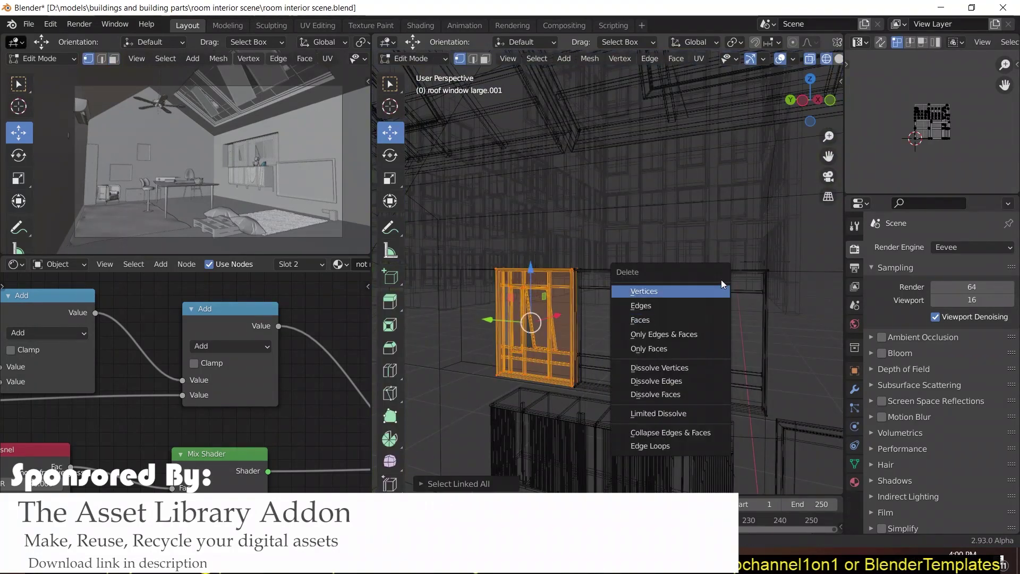
{"action": "left_click", "coordinate": [722, 285]}
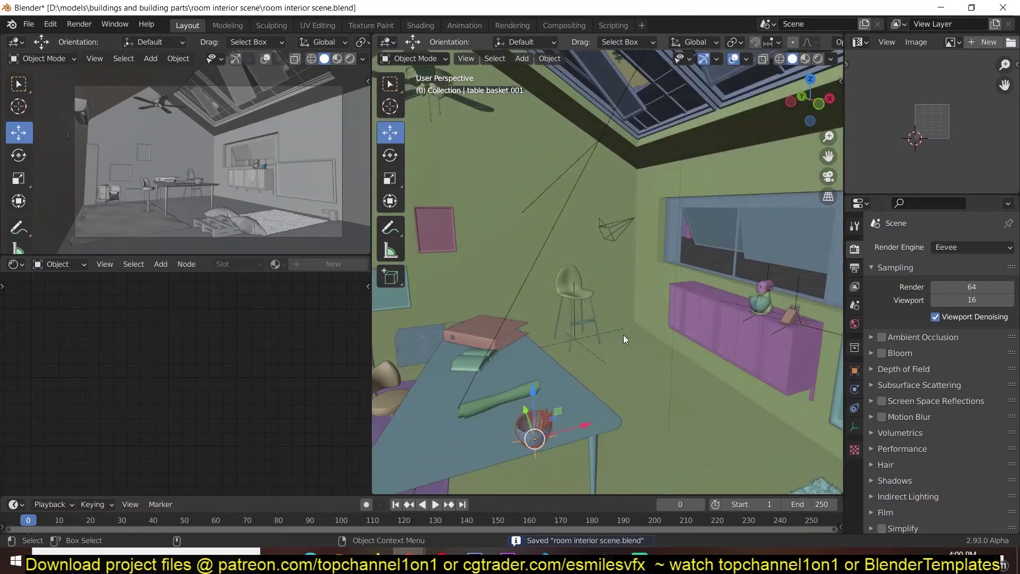
Step: Add the xbox controller asset from the city pack library to the scene
{"action": "key", "text": "n"}
{"action": "left_click", "coordinate": [773, 272]}
{"action": "left_click", "coordinate": [770, 391]}
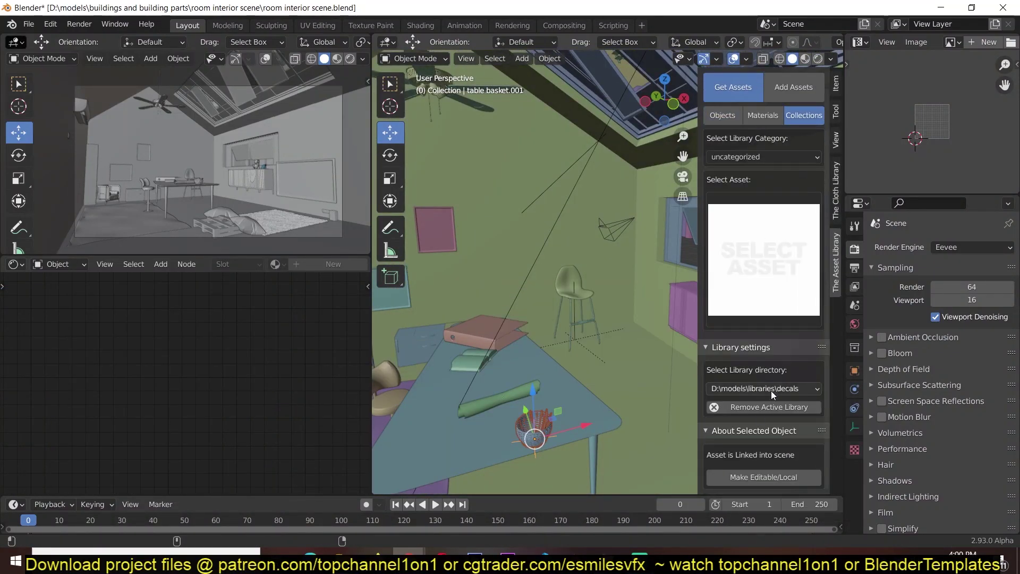
{"action": "left_click", "coordinate": [767, 157]}
{"action": "left_click", "coordinate": [752, 187]}
{"action": "left_click", "coordinate": [763, 255]}
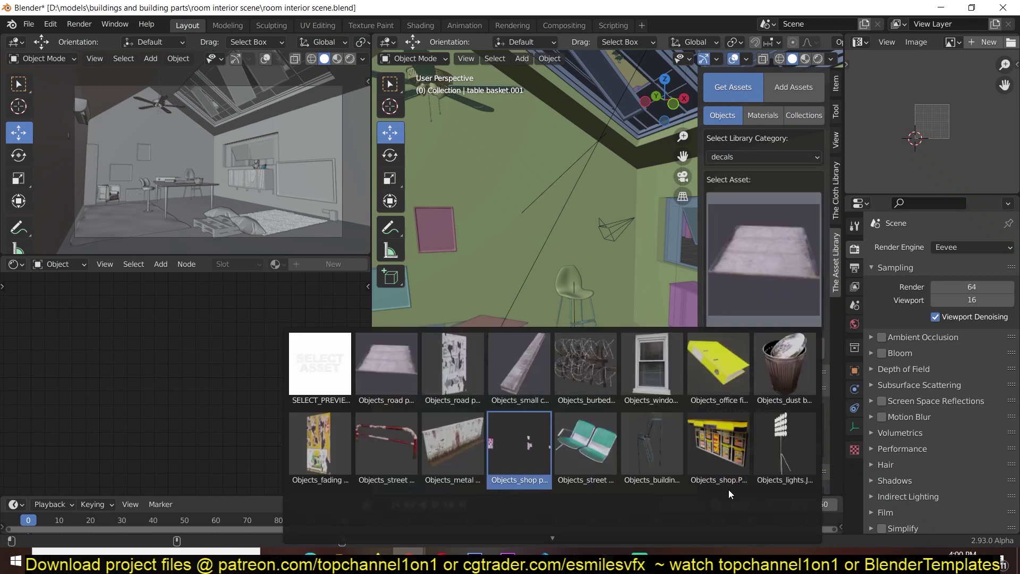
{"action": "left_click", "coordinate": [781, 157]}
{"action": "left_click", "coordinate": [783, 182]}
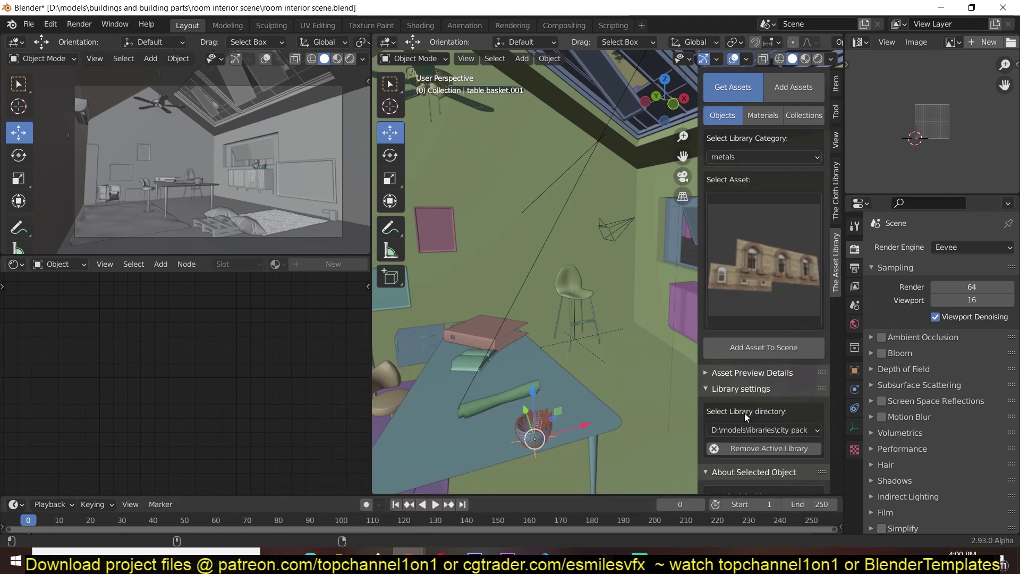
{"action": "left_click", "coordinate": [797, 250]}
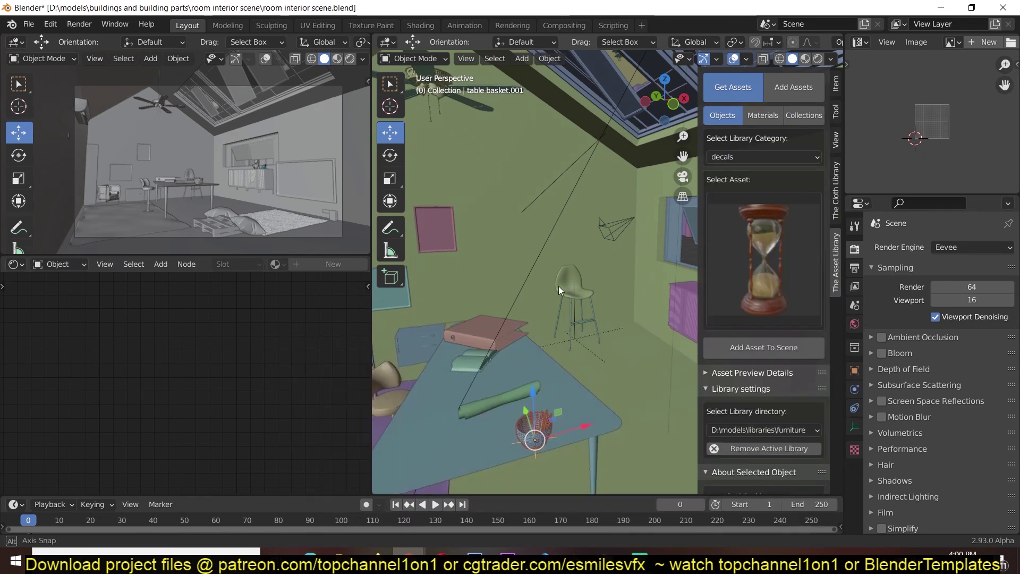
{"action": "left_click", "coordinate": [750, 356]}
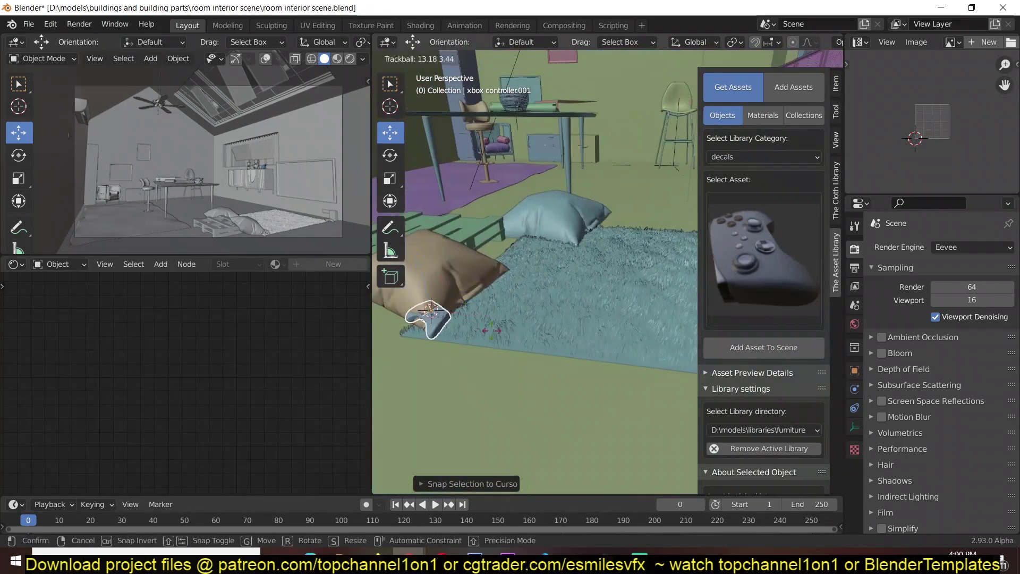
Step: Add the open book asset and select all its geometry in Edit Mode
{"action": "left_click", "coordinate": [745, 283]}
{"action": "left_click", "coordinate": [674, 481]}
{"action": "left_click", "coordinate": [754, 348]}
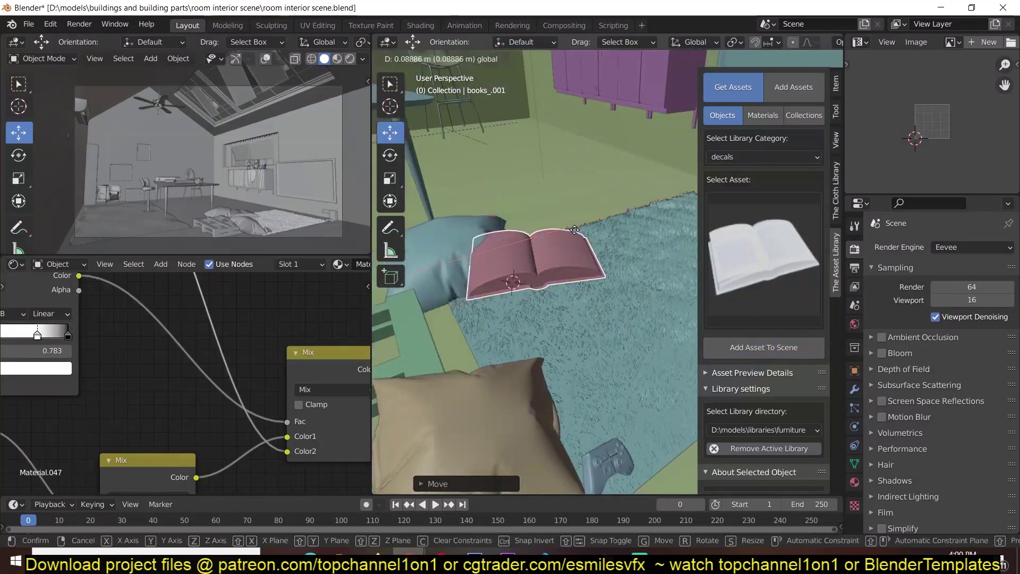
{"action": "key", "text": "Tab"}
{"action": "key", "text": "period"}
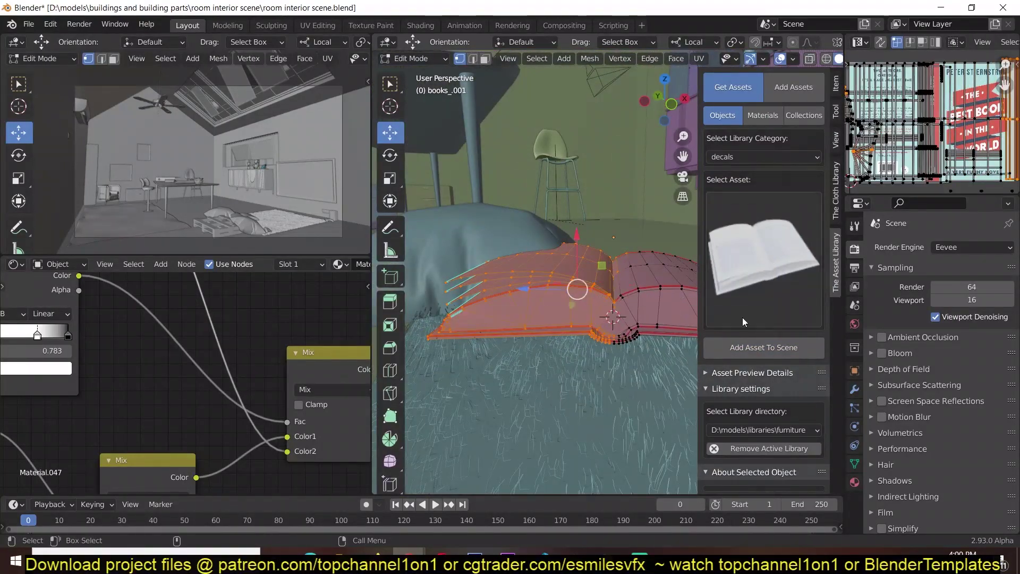
{"action": "key", "text": "a"}
Step: Brush-select part of the book's pages from top view in X-ray, then leave Edit Mode
{"action": "key", "text": "shift+z"}
{"action": "key", "text": "KP_7"}
{"action": "key", "text": "c"}
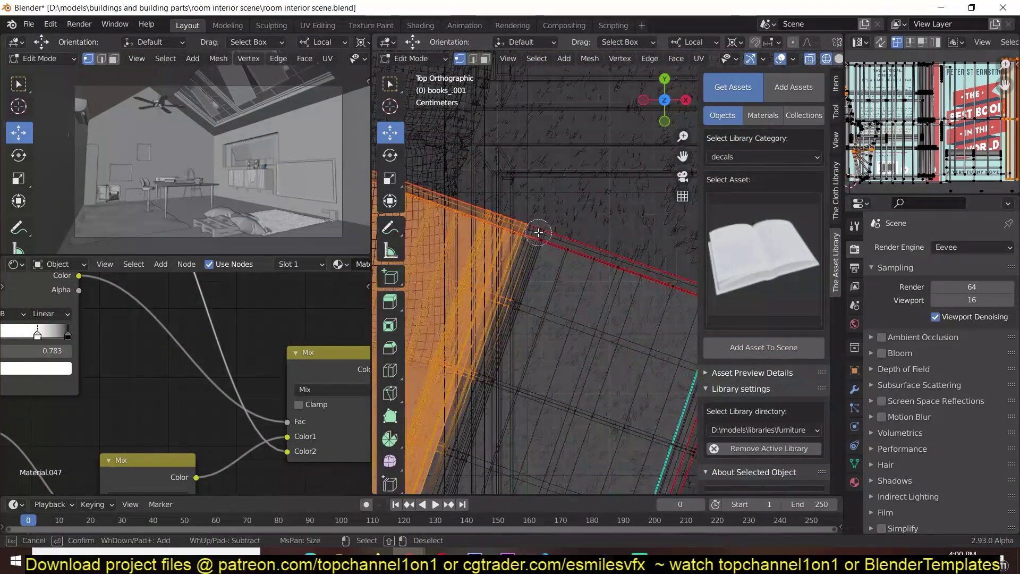
{"action": "key", "text": "Escape"}
{"action": "key", "text": "shift+z"}
{"action": "middle_click_drag", "start_coordinate": [538, 232], "coordinate": [553, 419]}
{"action": "key", "text": "Tab"}
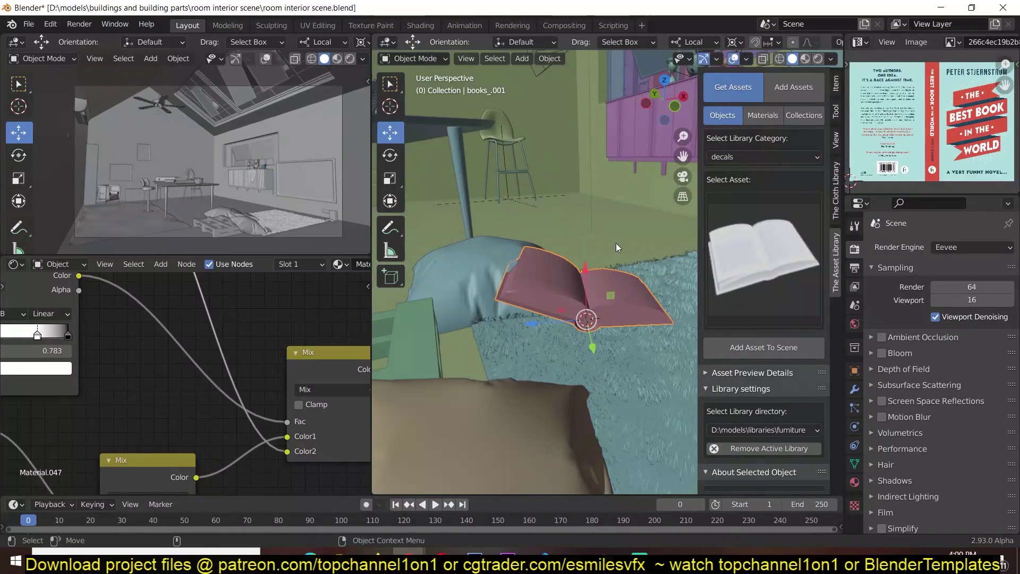
Step: Slide the book onto the carpet, excluding Z movement
{"action": "key", "text": "g"}
{"action": "key", "text": "shift+z"}
{"action": "middle_click_drag", "start_coordinate": [607, 295], "coordinate": [559, 358]}
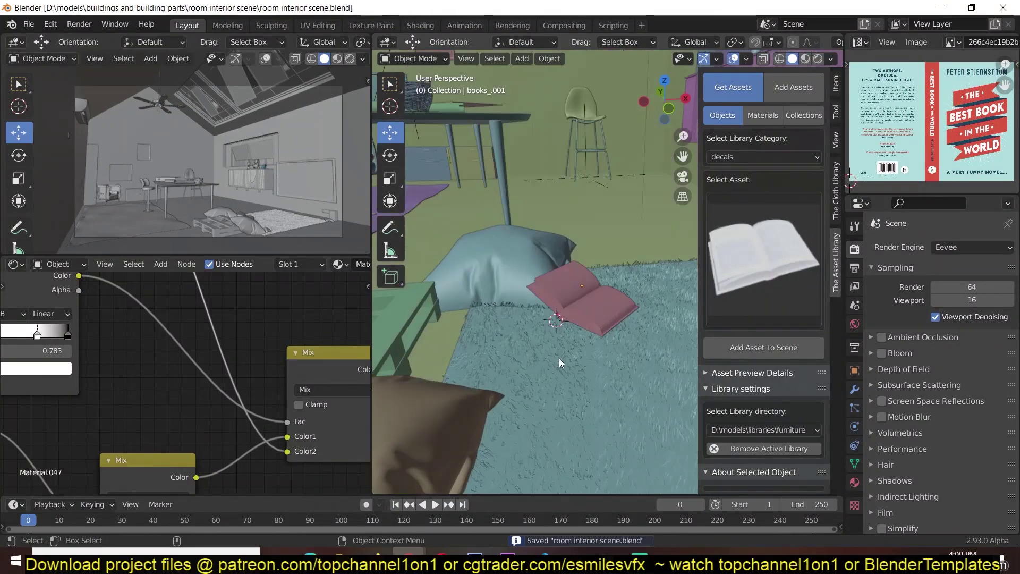
{"action": "left_click", "coordinate": [721, 286]}
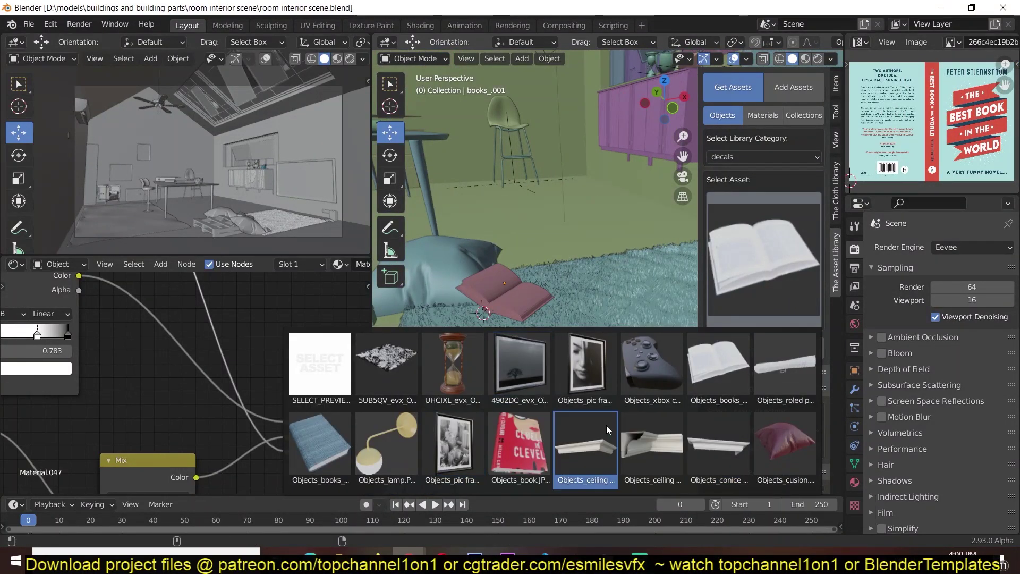
Step: Cut a new edge loop across the outside wall for the doorway
{"action": "key", "text": "KP_7"}
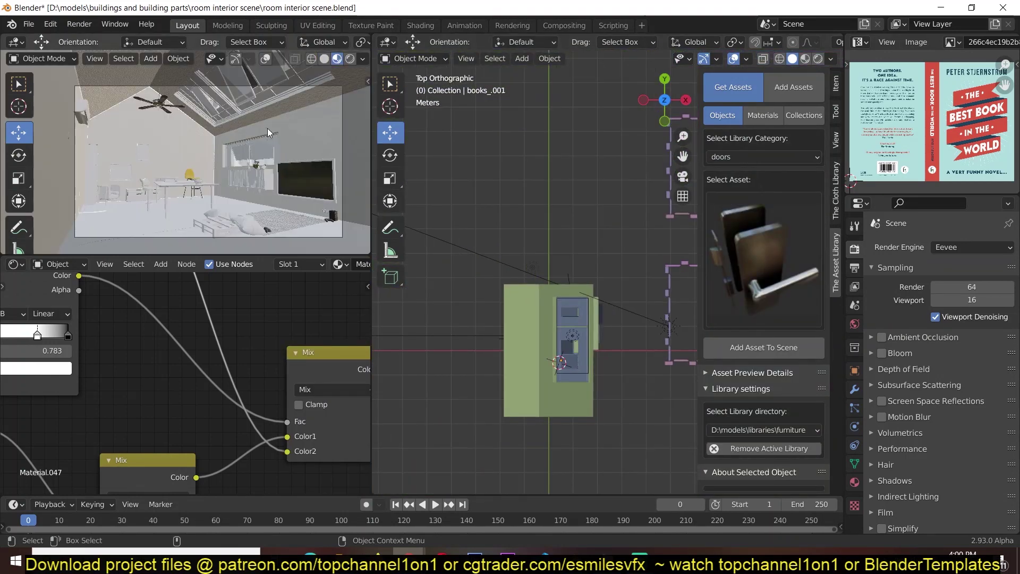
{"action": "scroll", "coordinate": [614, 281], "scroll_direction": "up", "scroll_amount": 2}
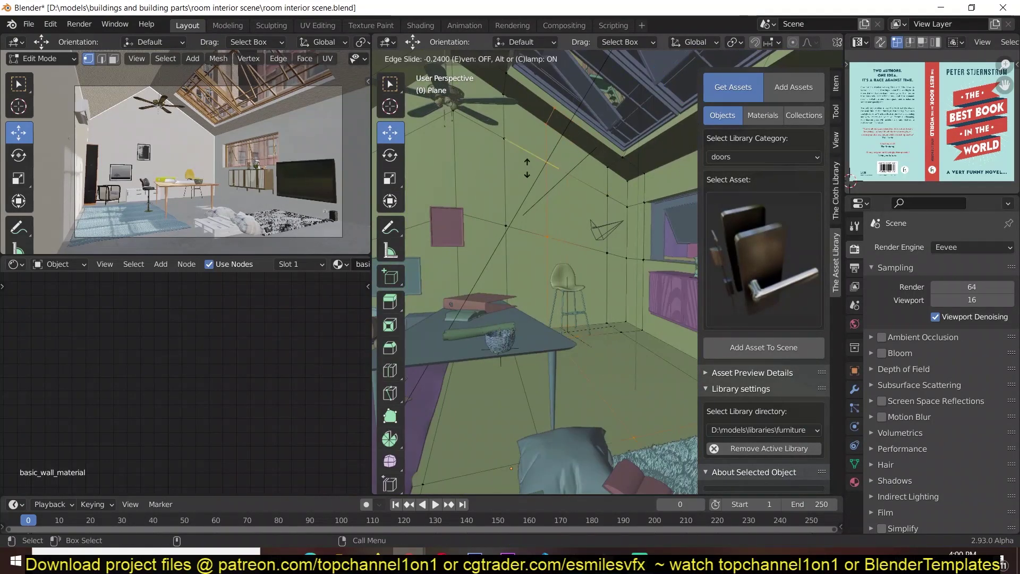
{"action": "scroll", "coordinate": [557, 230], "scroll_direction": "down", "scroll_amount": 5}
{"action": "mouse_move", "coordinate": [607, 278]}
{"action": "middle_mouse_down"}
{"action": "mouse_move", "coordinate": [584, 212]}
{"action": "mouse_move", "coordinate": [611, 239]}
{"action": "middle_mouse_up"}
{"action": "key", "text": "ctrl+r"}
{"action": "left_click", "coordinate": [584, 210]}
{"action": "scroll", "coordinate": [584, 207], "scroll_direction": "up", "scroll_amount": 5}
Step: Inset the wall face to form the doorway opening
{"action": "key", "text": "3"}
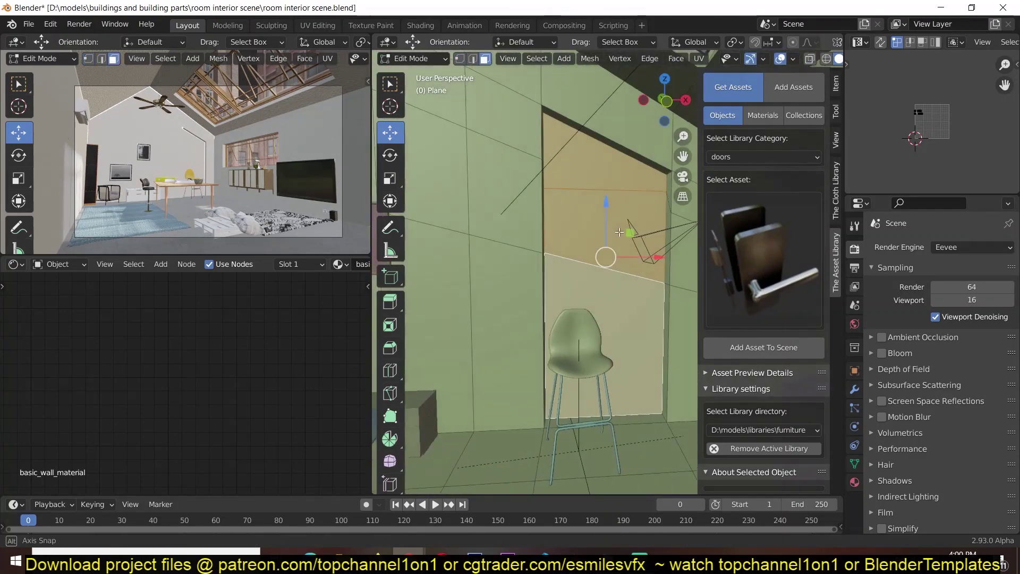
{"action": "left_click", "coordinate": [606, 159]}
{"action": "key", "text": "i"}
{"action": "left_click", "coordinate": [656, 180]}
{"action": "middle_click_drag", "start_coordinate": [656, 180], "coordinate": [611, 228]}
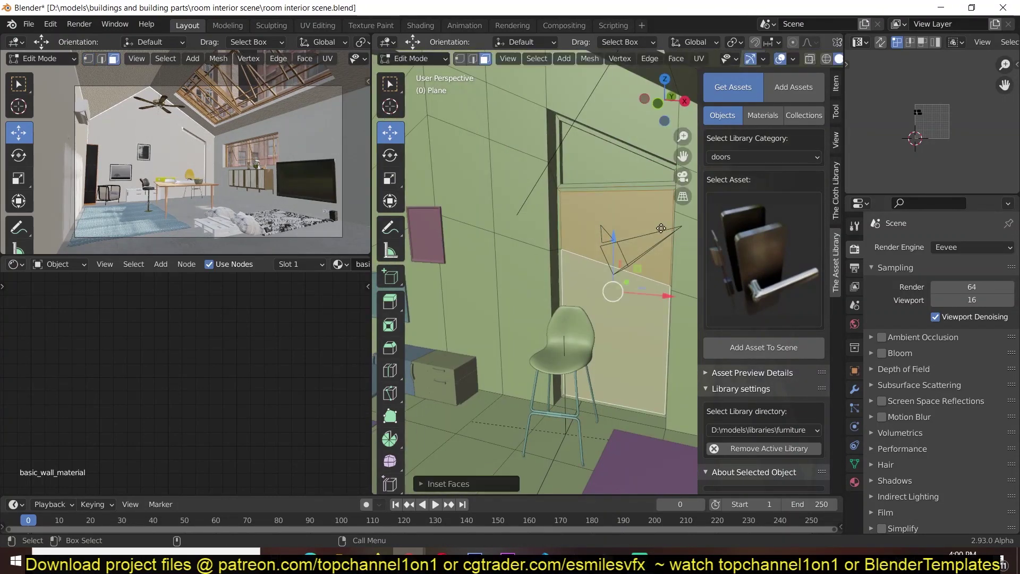
{"action": "scroll", "coordinate": [518, 291], "scroll_direction": "up", "scroll_amount": 3}
{"action": "key", "text": "Tab"}
Step: Add the door asset, rotate it 90 degrees and scale it to the opening
{"action": "middle_click_drag", "start_coordinate": [518, 291], "coordinate": [584, 266]}
{"action": "left_click", "coordinate": [770, 167]}
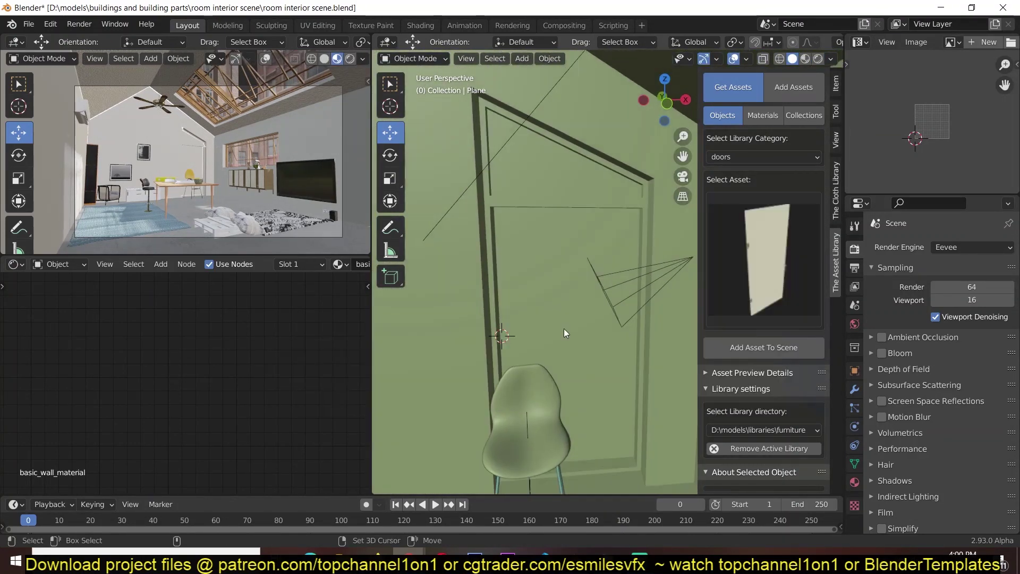
{"action": "left_click", "coordinate": [763, 347]}
{"action": "key", "text": "KP_7"}
{"action": "type", "text": "r90"}
{"action": "key", "text": "Return"}
{"action": "key", "text": "s"}
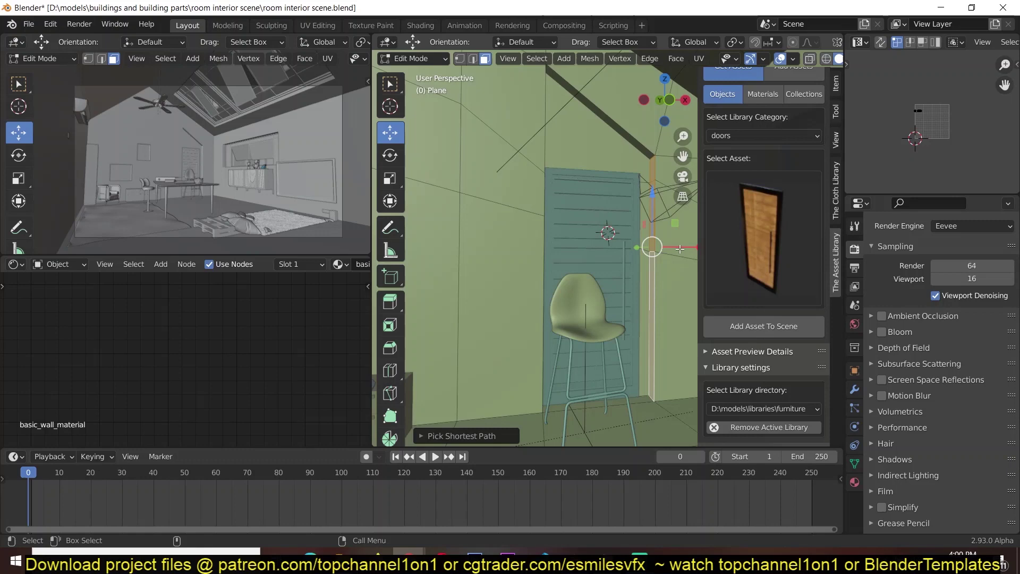
Step: Extrude the triangular wall face and move it into place
{"action": "middle_click_drag", "start_coordinate": [680, 248], "coordinate": [573, 346]}
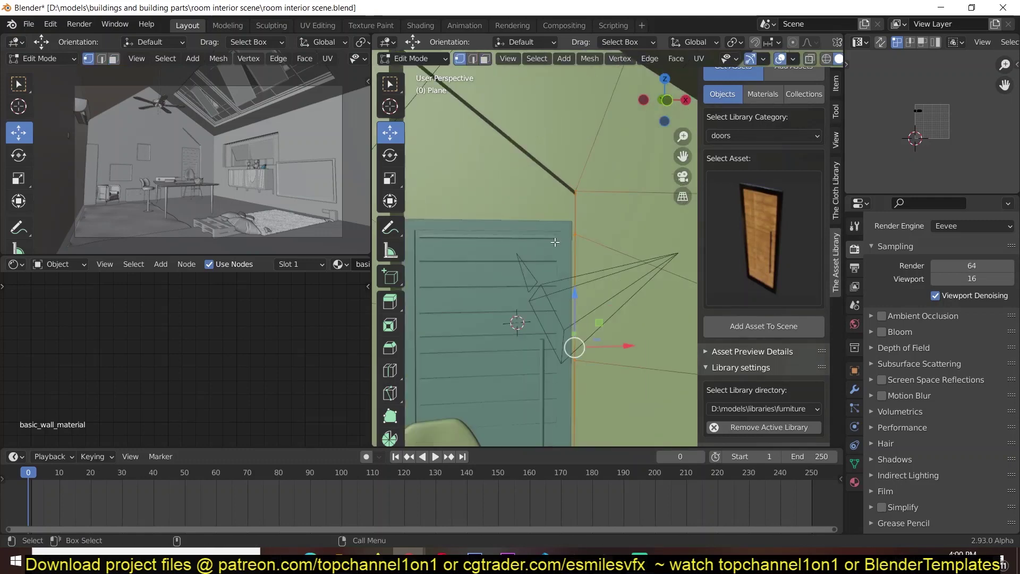
{"action": "key", "text": "e"}
{"action": "left_click", "coordinate": [519, 231]}
{"action": "middle_click_drag", "start_coordinate": [519, 231], "coordinate": [615, 280]}
Step: Save the scene and add a new wall material slot from existing materials
{"action": "key", "text": "Tab"}
{"action": "key", "text": "ctrl+s"}
{"action": "left_click", "coordinate": [854, 482]}
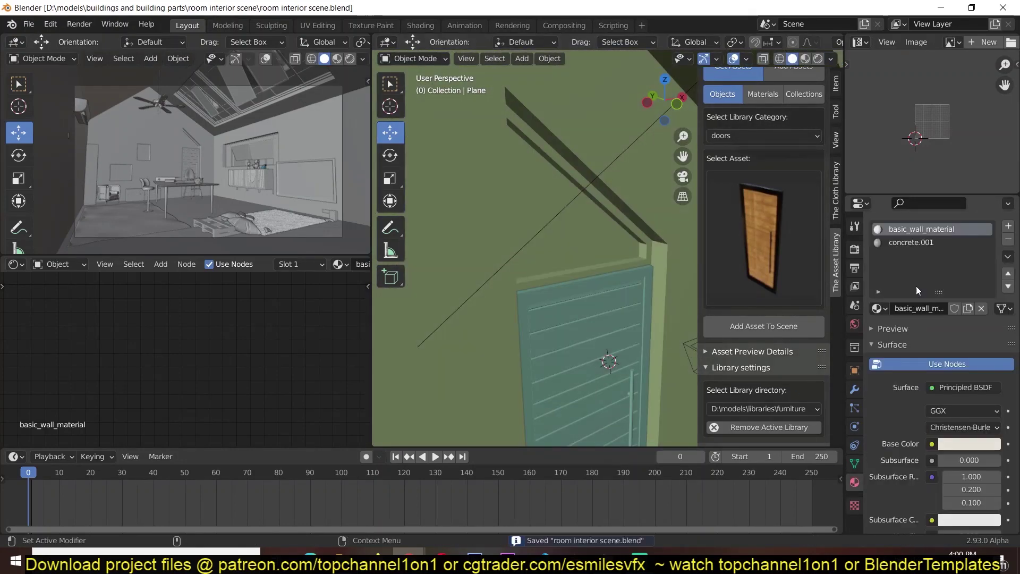
{"action": "left_click", "coordinate": [1008, 247]}
{"action": "left_click", "coordinate": [878, 329]}
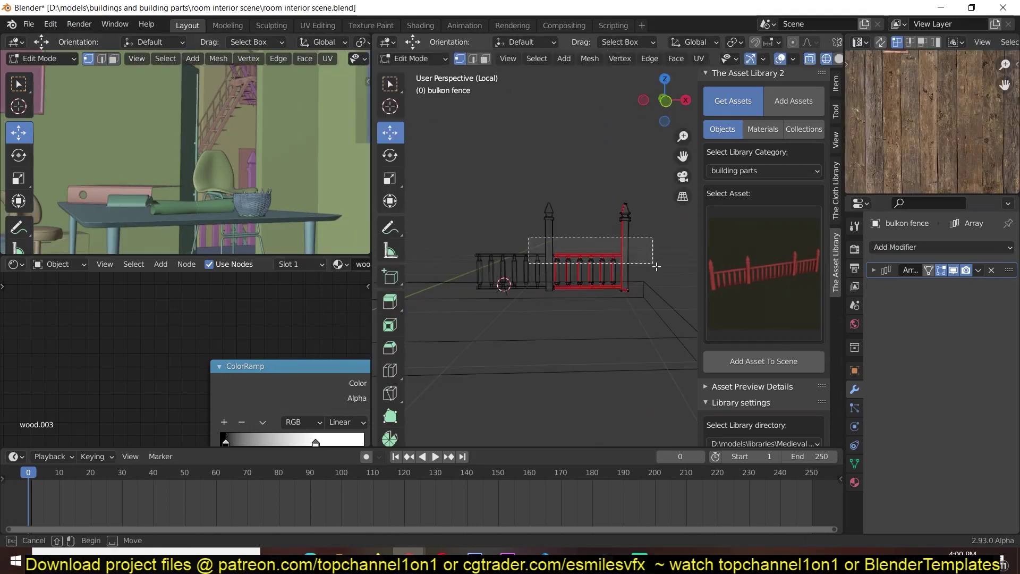
Step: Add the bin asset, place it on the floor beside the fence, and shrink it
{"action": "left_click", "coordinate": [766, 227]}
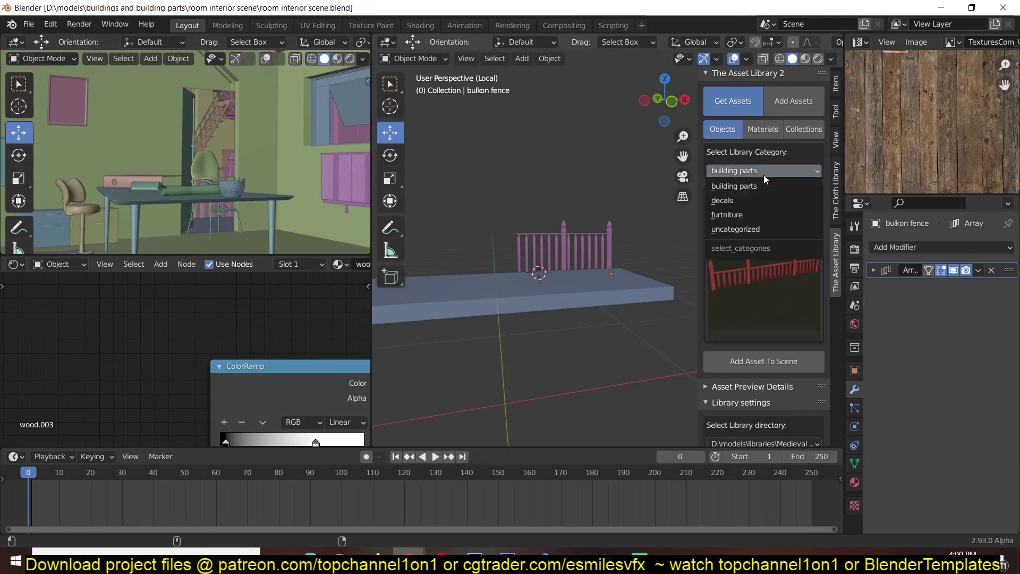
{"action": "left_click", "coordinate": [804, 129]}
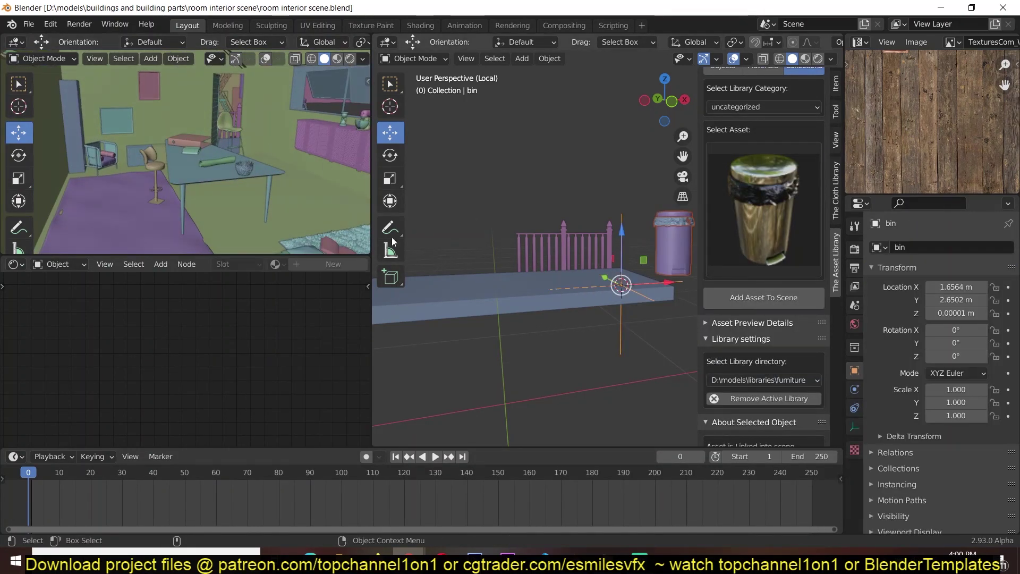
{"action": "key", "text": "g"}
{"action": "key", "text": "shift+z"}
{"action": "left_click", "coordinate": [174, 184]}
{"action": "key", "text": "KP_Decimal"}
{"action": "mouse_move", "coordinate": [174, 185]}
{"action": "middle_mouse_down"}
{"action": "mouse_move", "coordinate": [212, 203]}
{"action": "mouse_move", "coordinate": [203, 123]}
{"action": "middle_mouse_up"}
{"action": "key", "text": "period"}
Step: Add a potted plant from the plant asset category and scale it down
{"action": "left_click", "coordinate": [763, 107]}
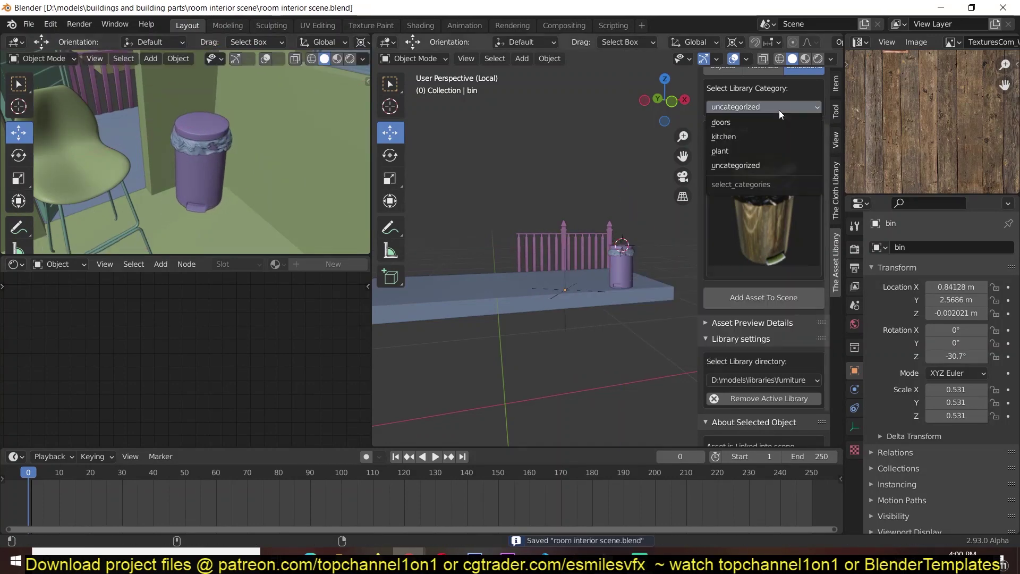
{"action": "left_click", "coordinate": [733, 141]}
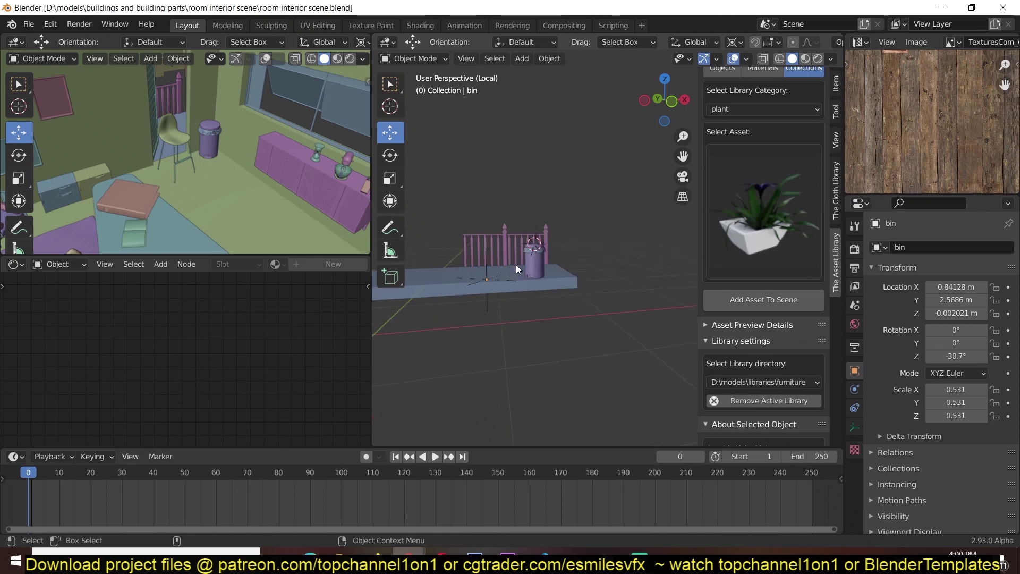
{"action": "key", "text": "KP_Divide"}
{"action": "left_click", "coordinate": [763, 299]}
{"action": "mouse_move", "coordinate": [546, 205]}
{"action": "middle_mouse_down"}
{"action": "mouse_move", "coordinate": [547, 304]}
{"action": "mouse_move", "coordinate": [457, 230]}
{"action": "mouse_move", "coordinate": [621, 258]}
{"action": "mouse_move", "coordinate": [668, 281]}
{"action": "mouse_move", "coordinate": [636, 238]}
{"action": "mouse_move", "coordinate": [521, 346]}
{"action": "middle_mouse_up"}
{"action": "key", "text": "shift+s"}
Step: Place the plant on the window sill and duplicate it to the sill's right end
{"action": "scroll", "coordinate": [521, 346], "scroll_direction": "up", "scroll_amount": 2}
{"action": "key", "text": "g"}
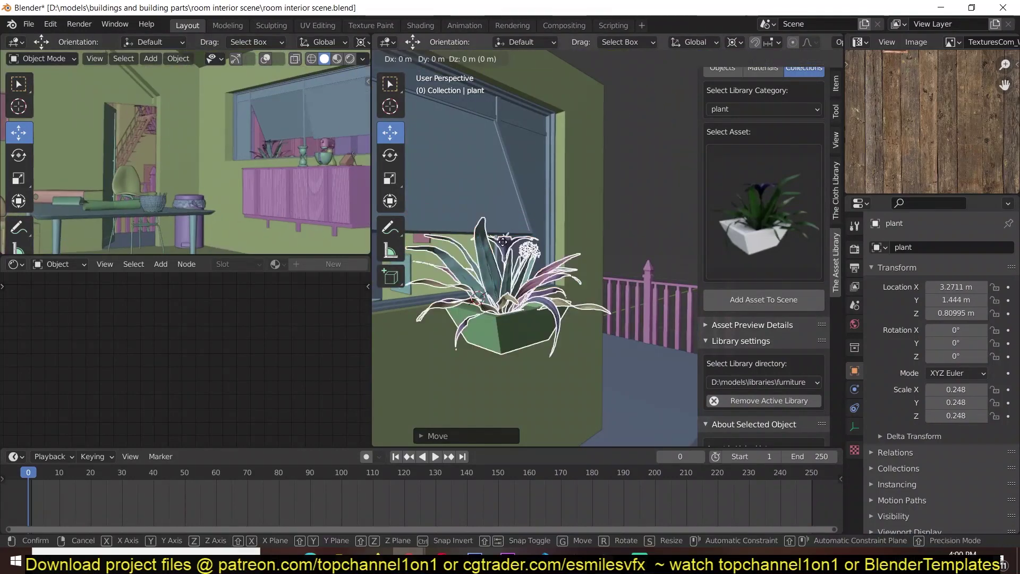
{"action": "middle_click_drag", "start_coordinate": [534, 292], "coordinate": [501, 294]}
{"action": "key", "text": "shift+d"}
{"action": "left_click", "coordinate": [581, 269]}
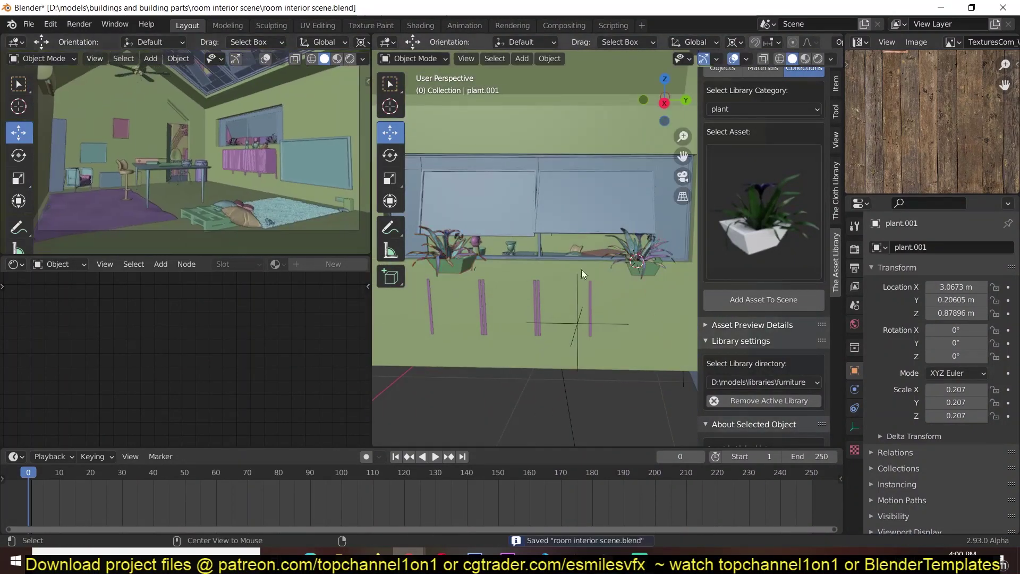
Step: Orbit the view around the furnished loft interior
{"action": "mouse_move", "coordinate": [579, 349]}
{"action": "middle_mouse_down"}
{"action": "mouse_move", "coordinate": [610, 339]}
{"action": "mouse_move", "coordinate": [603, 345]}
{"action": "middle_mouse_up"}
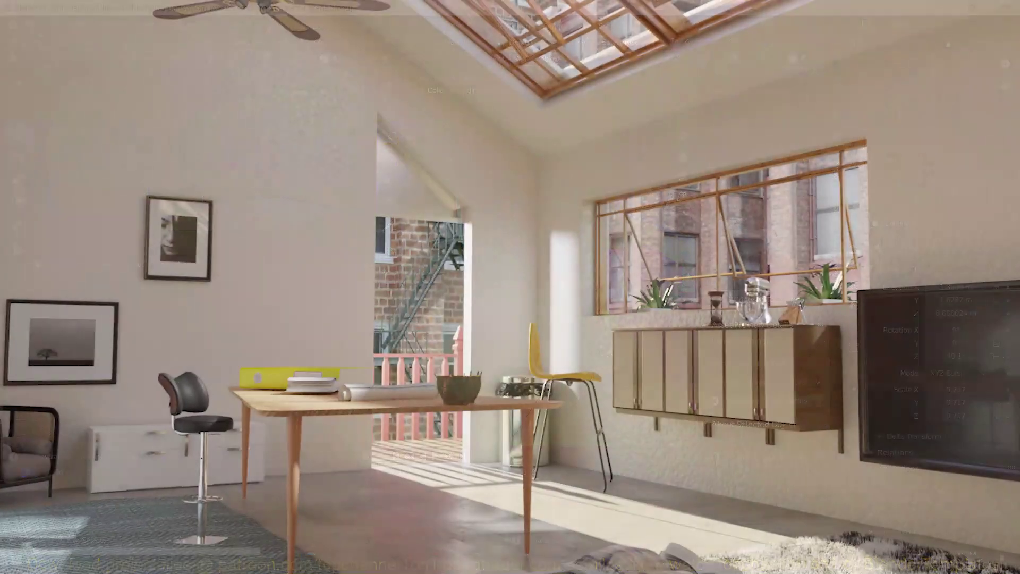